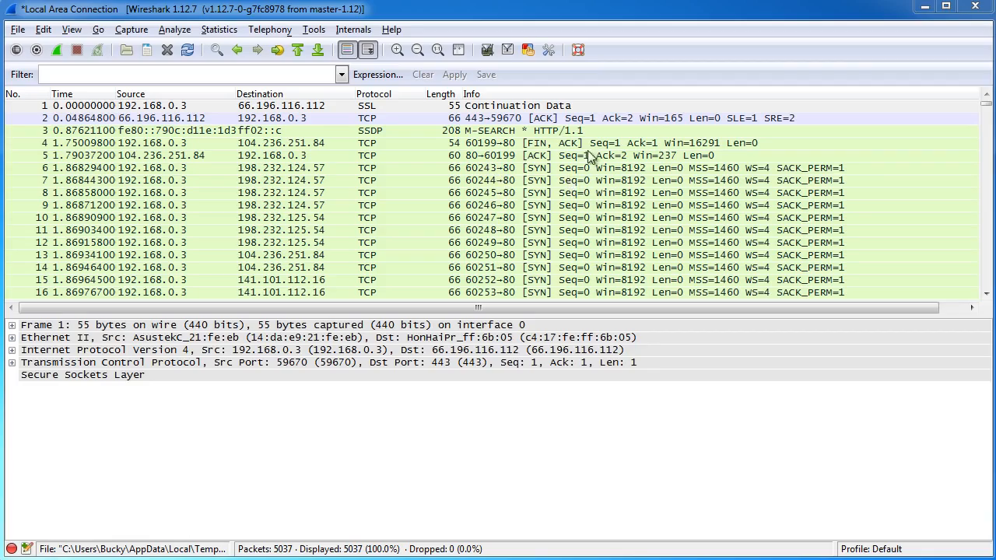
- Open the capture options to view the capture filter setting, and close them without starting a capture
mouse_move(986, 108)
mouse_down()
mouse_move(988, 202)
mouse_move(986, 114)
mouse_move(976, 103)
mouse_move(987, 117)
mouse_move(986, 232)
mouse_move(993, 103)
mouse_up()
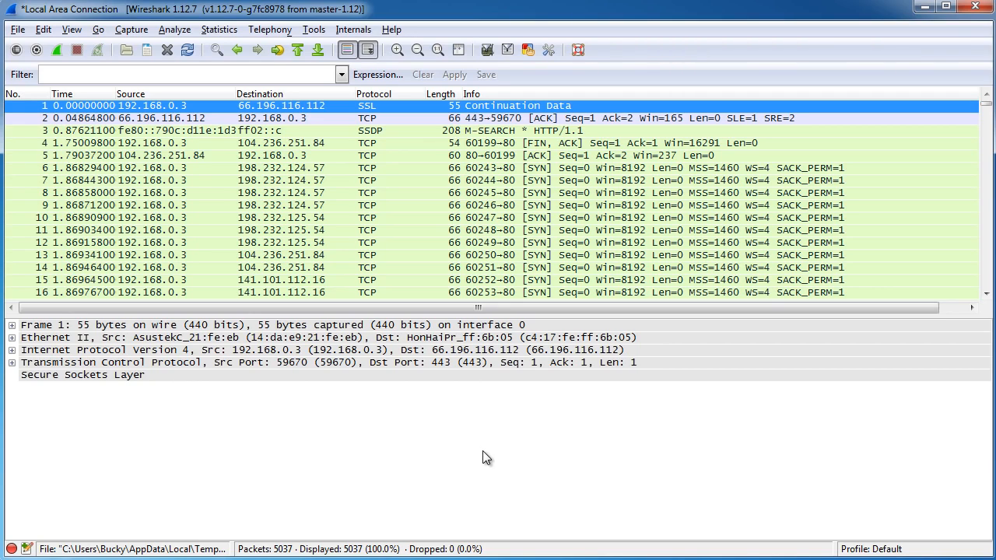
click(171, 76)
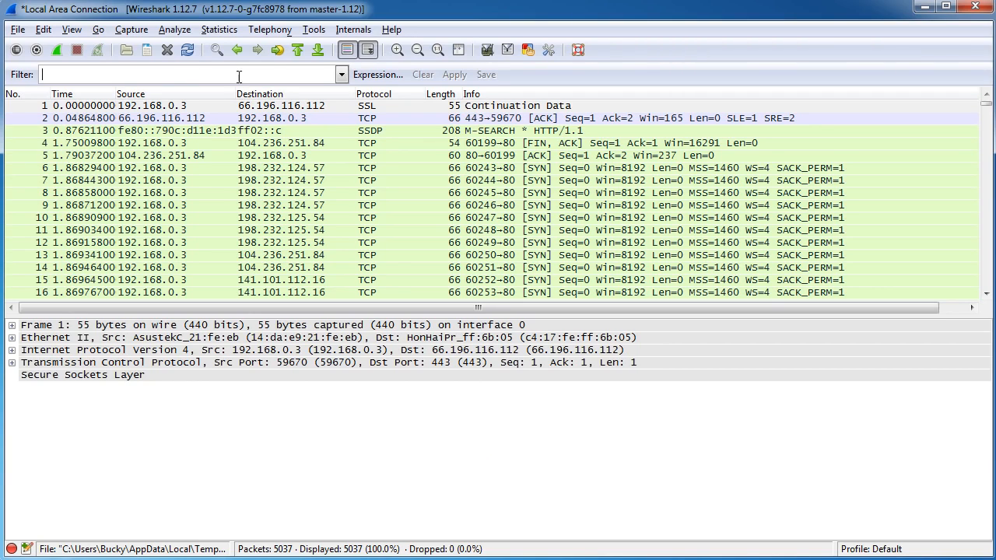
click(130, 30)
click(147, 64)
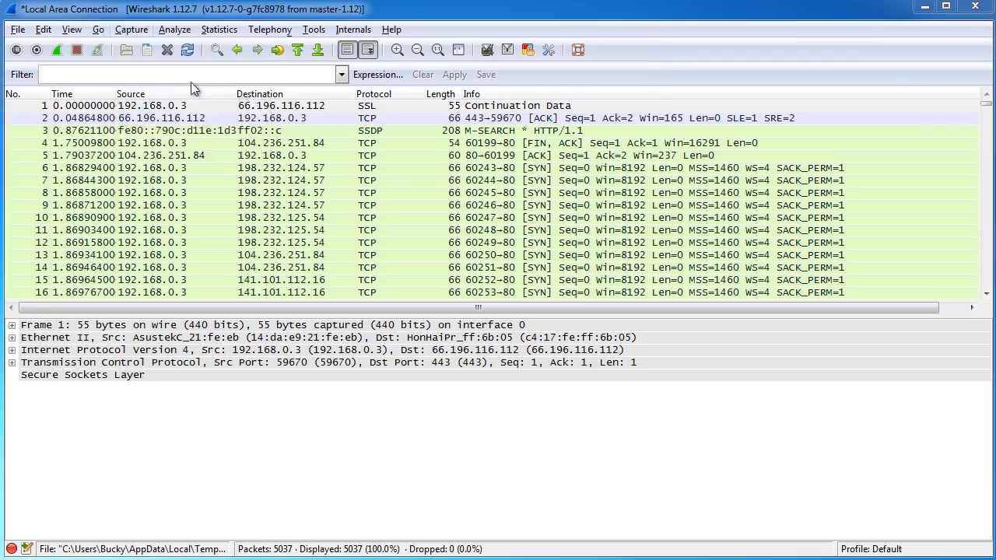
drag(225, 43, 470, 43)
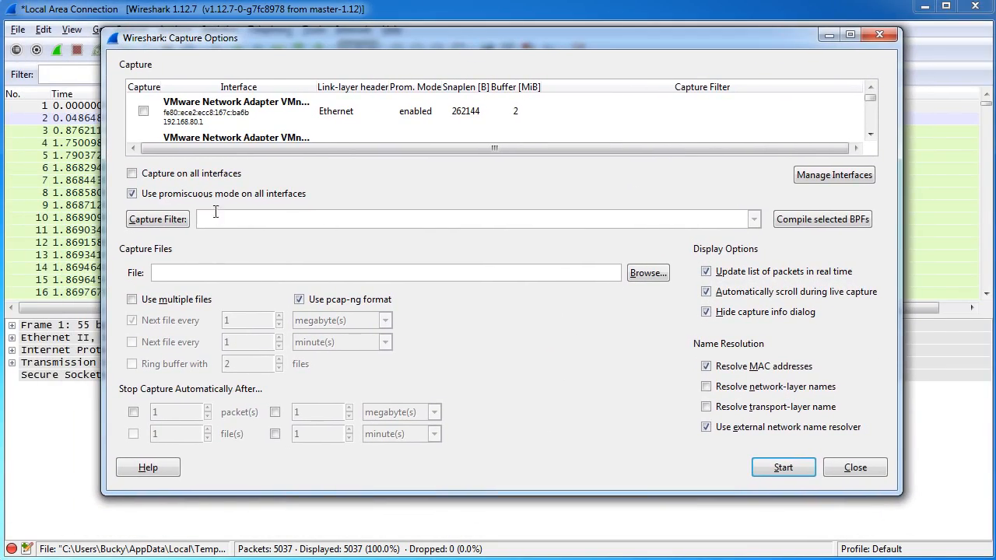
click(880, 35)
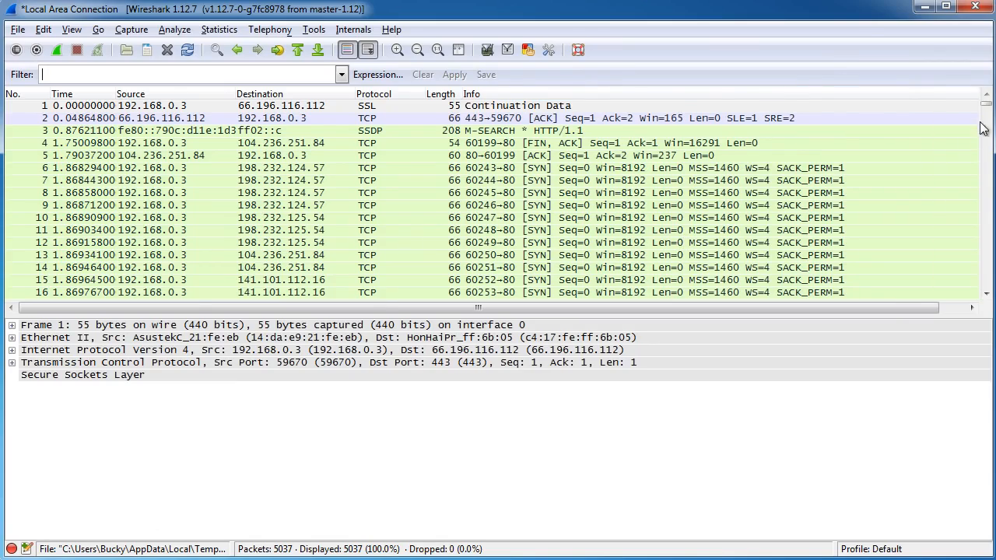
- Return from the browser to Wireshark and look through the unfiltered list of captured packets
mouse_move(986, 103)
mouse_down()
mouse_move(986, 115)
mouse_move(986, 99)
mouse_up()
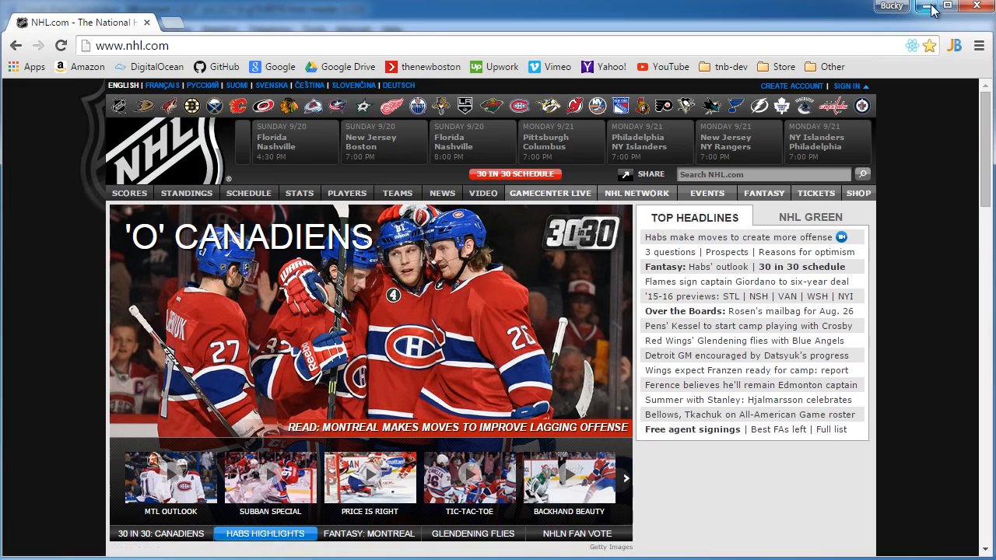
click(930, 6)
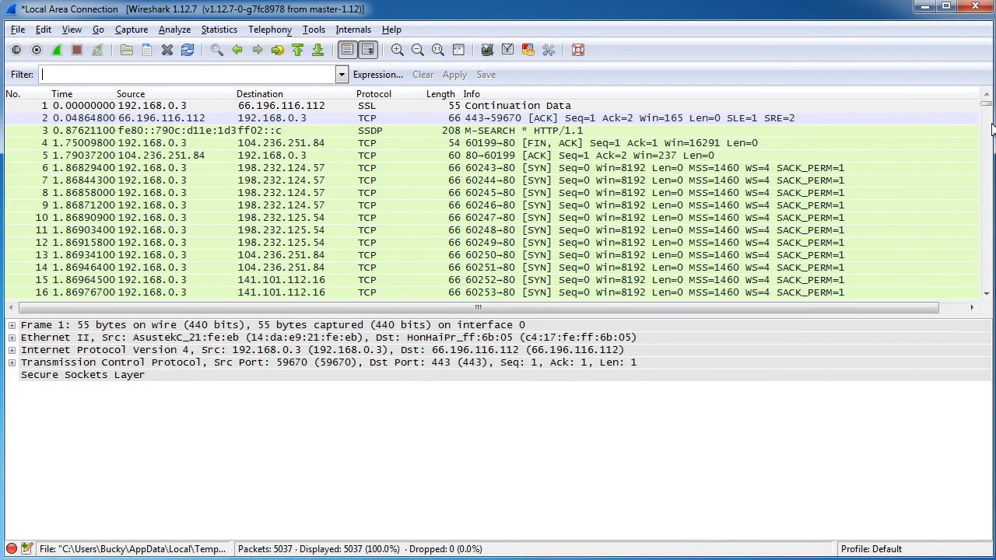
drag(986, 104, 988, 133)
scroll(502, 226, down, 20)
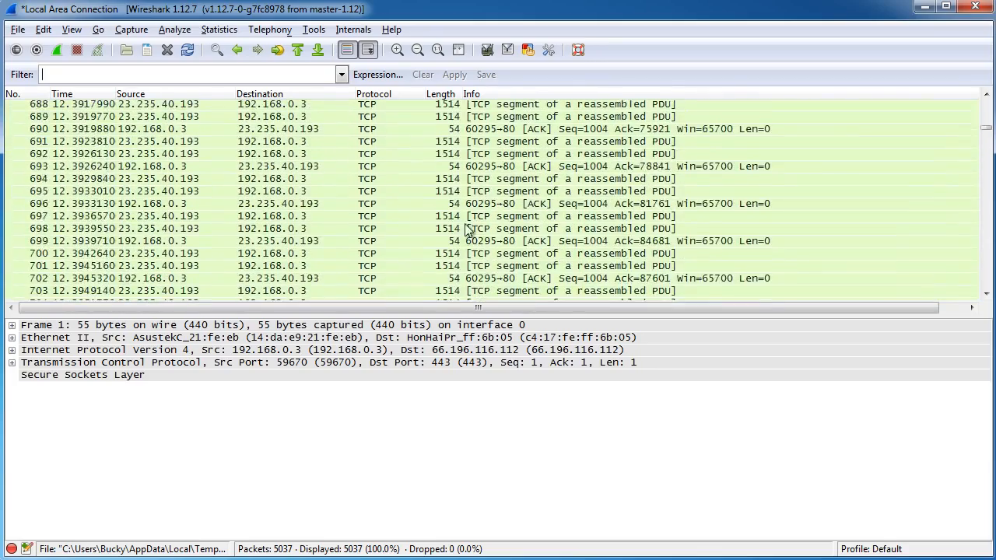
scroll(465, 259, down, 20)
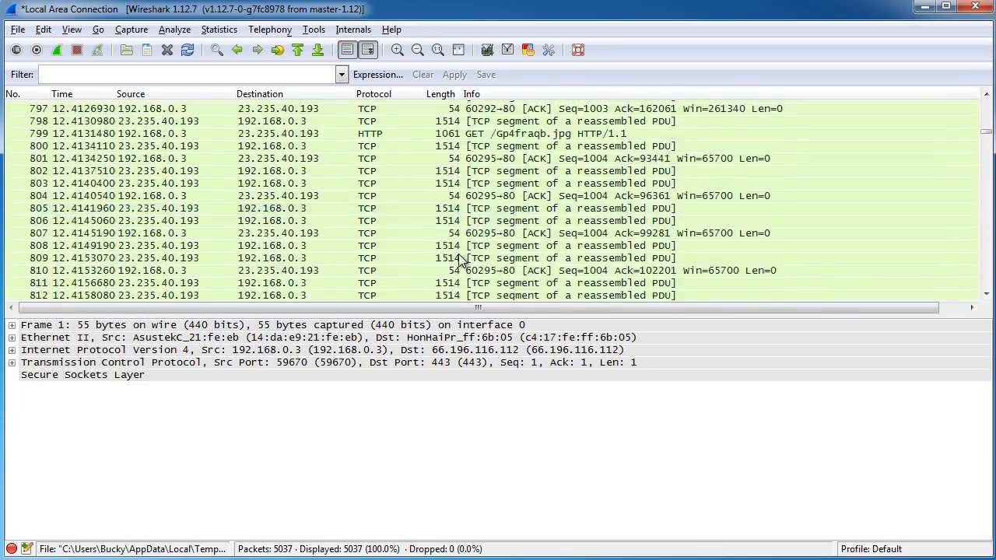
scroll(476, 254, down, 2)
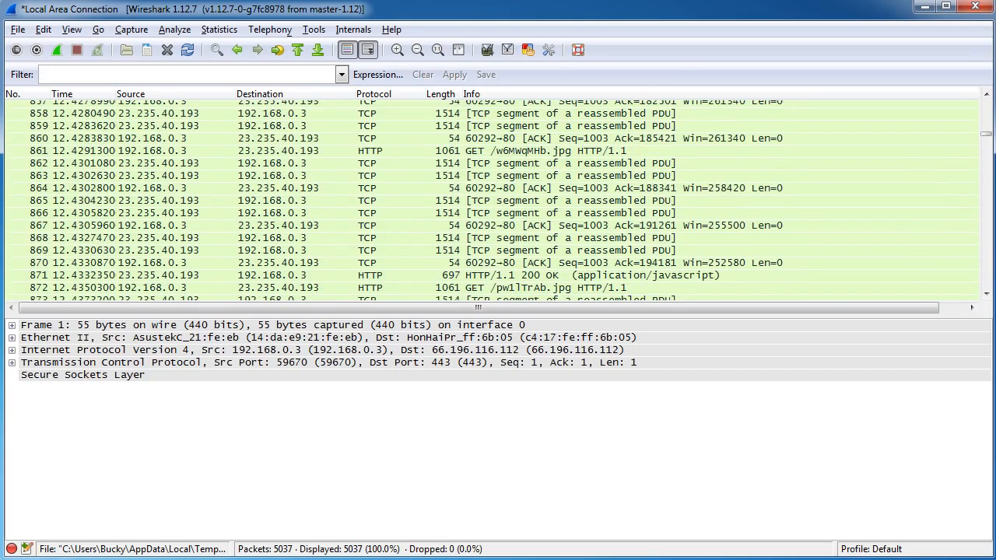
drag(985, 134, 986, 98)
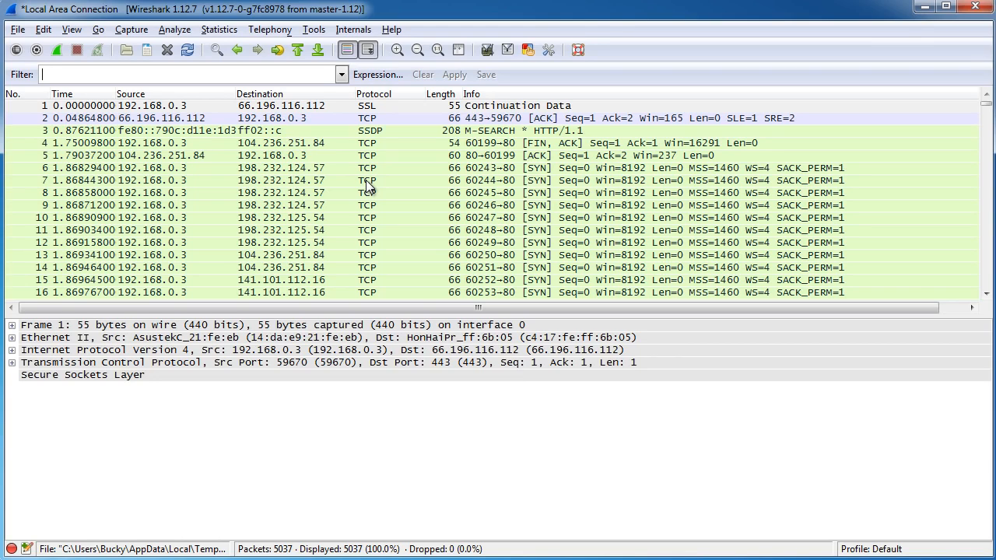
- Apply the display filter http to the captured packets and look through the filtered list
click(213, 73)
text(http)
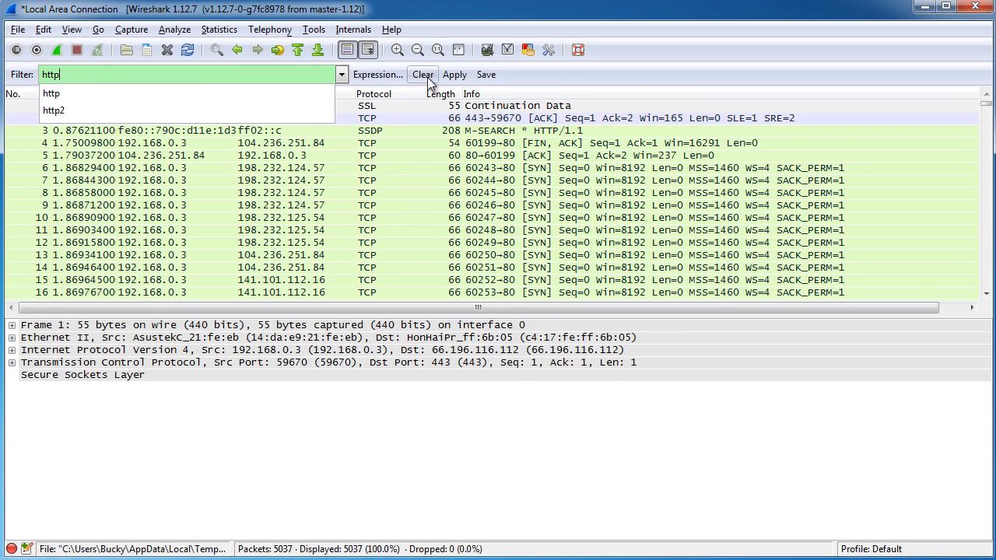
click(455, 74)
scroll(389, 232, down, 8)
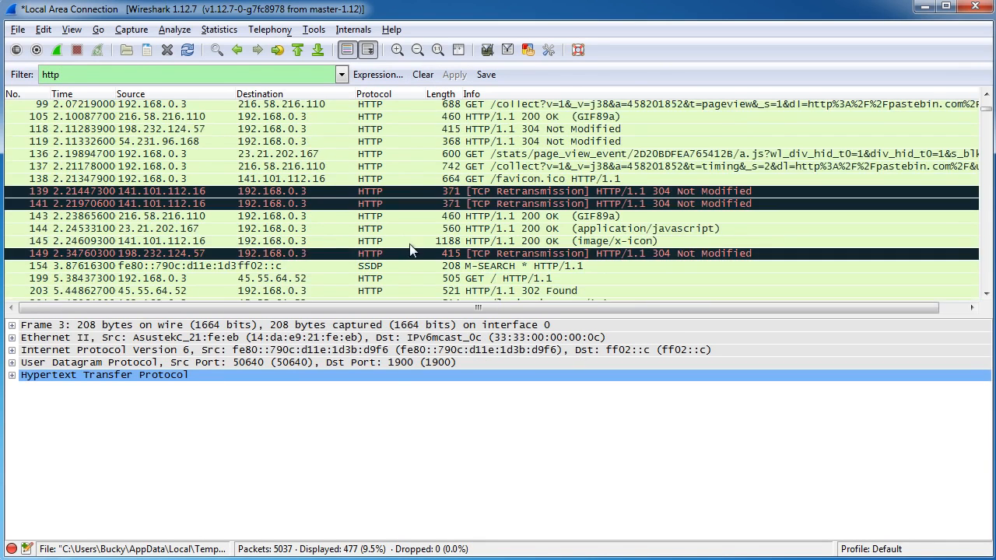
scroll(447, 268, up, 8)
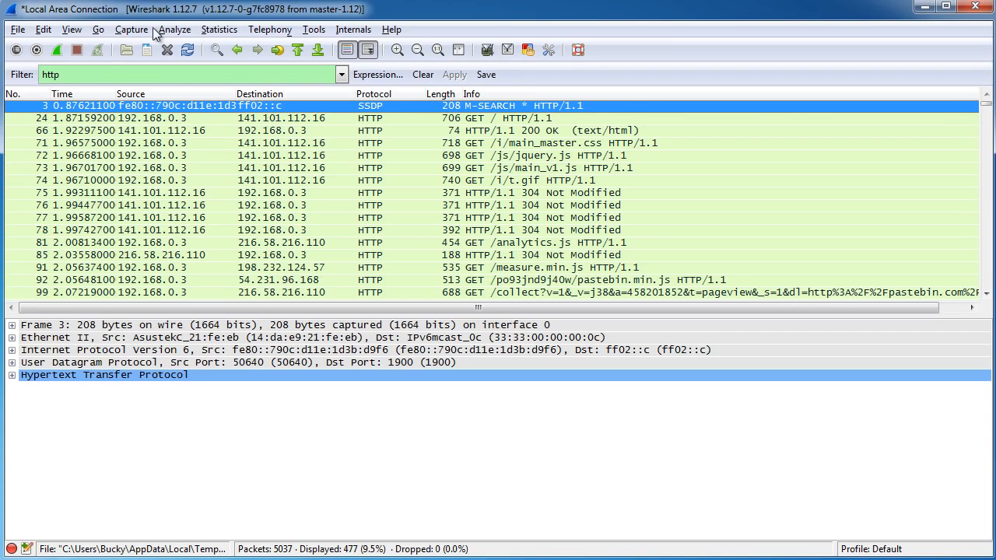
- Remove the http display filter so that all captured packets are listed again
double_click(81, 74)
key(BackSpace)
click(448, 194)
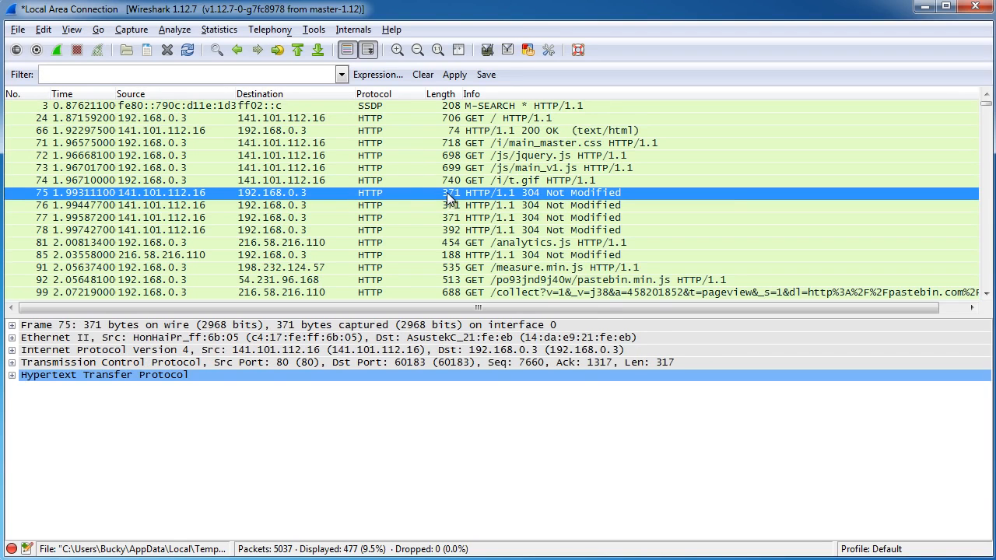
click(455, 74)
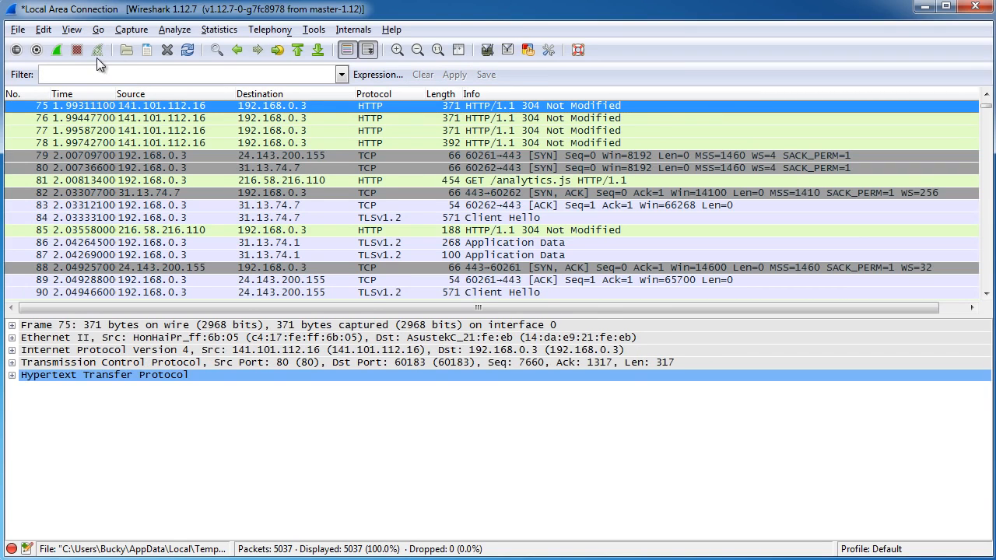
- Try http as the capture filter in the capture options, erase it and close the dialog without starting a capture
click(133, 30)
click(151, 64)
drag(233, 45, 407, 48)
text(h)
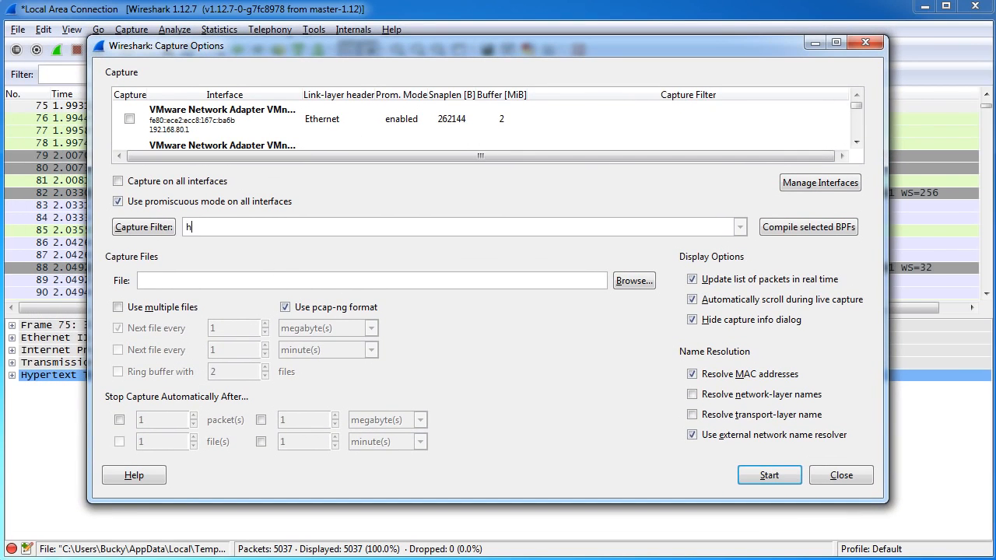
text(ttp)
key(BackSpace)
key(BackSpace)
key(BackSpace)
key(BackSpace)
click(868, 43)
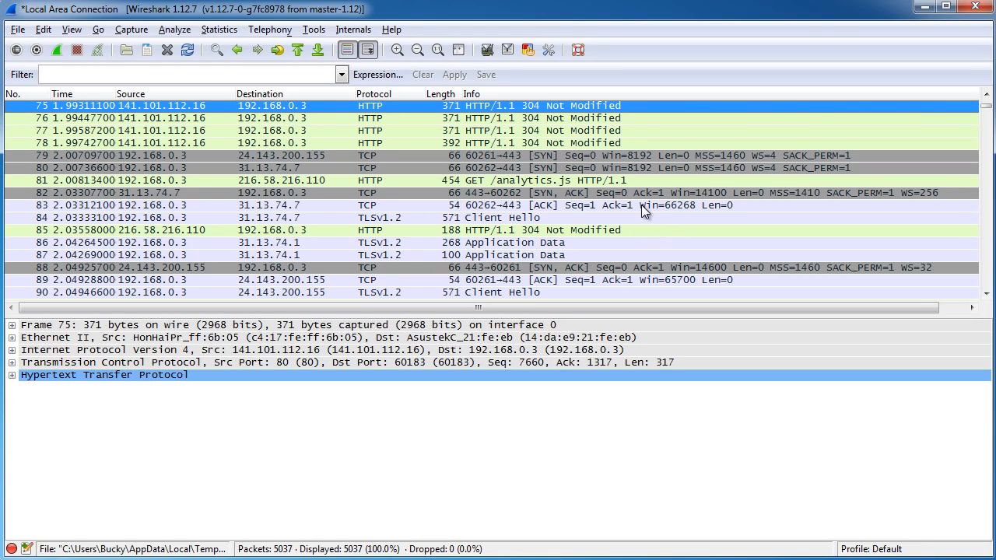
- Inspect packets 83, 86 and 87, and look back through the list to the first captured packets
click(432, 206)
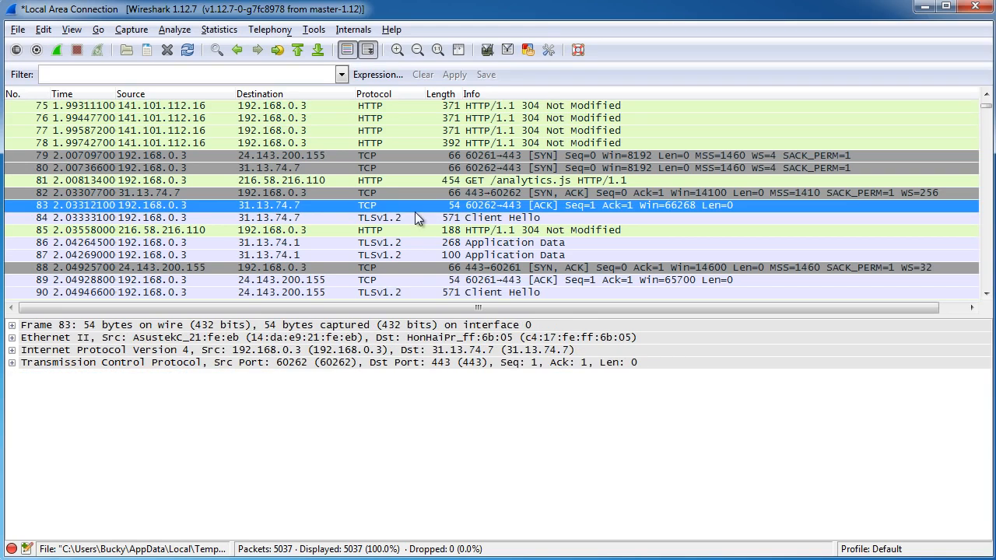
click(409, 242)
click(420, 254)
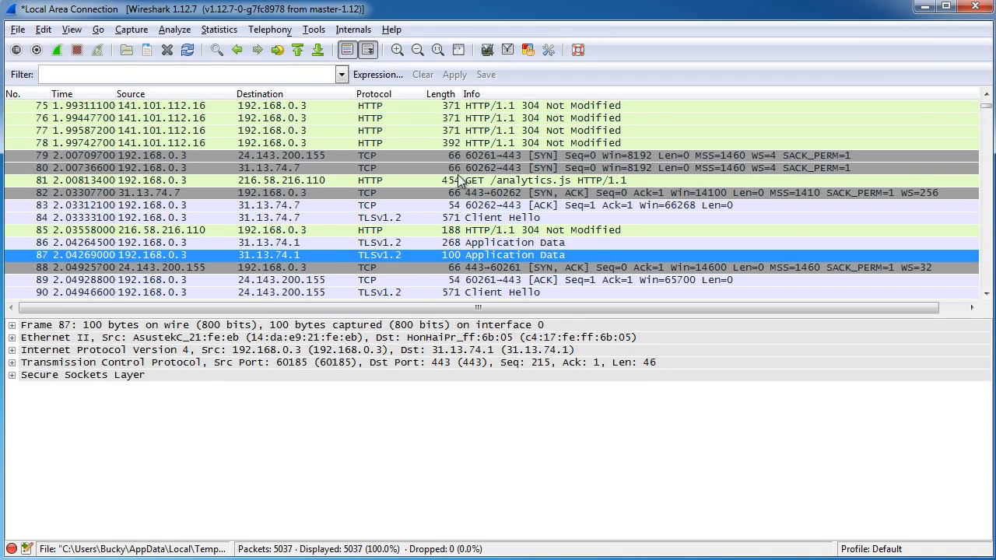
scroll(459, 180, up, 15)
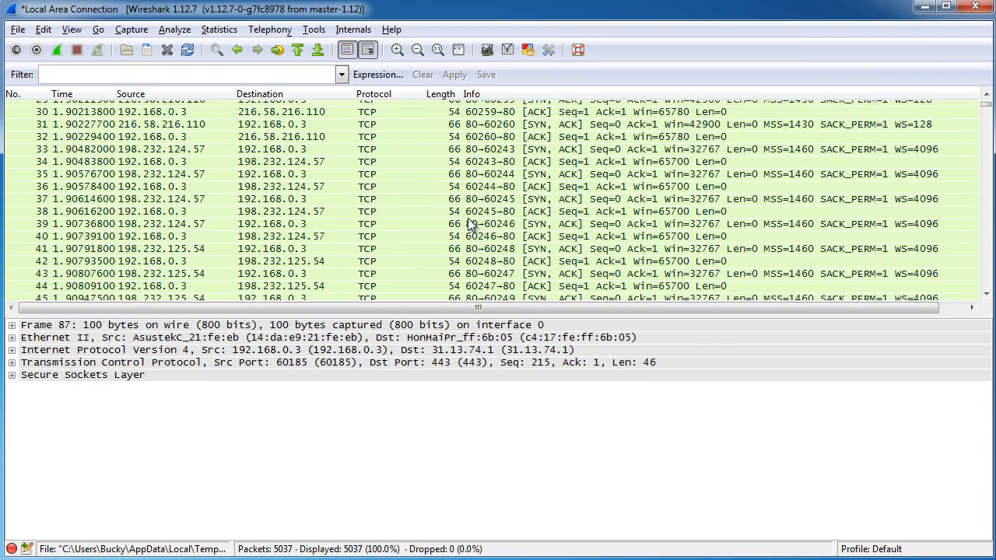
scroll(470, 224, up, 4)
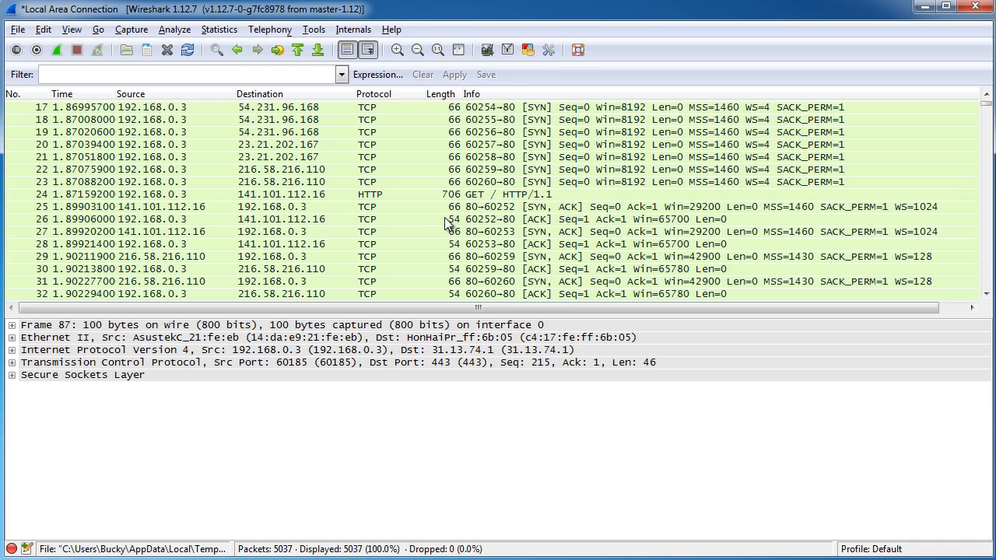
scroll(384, 253, up, 5)
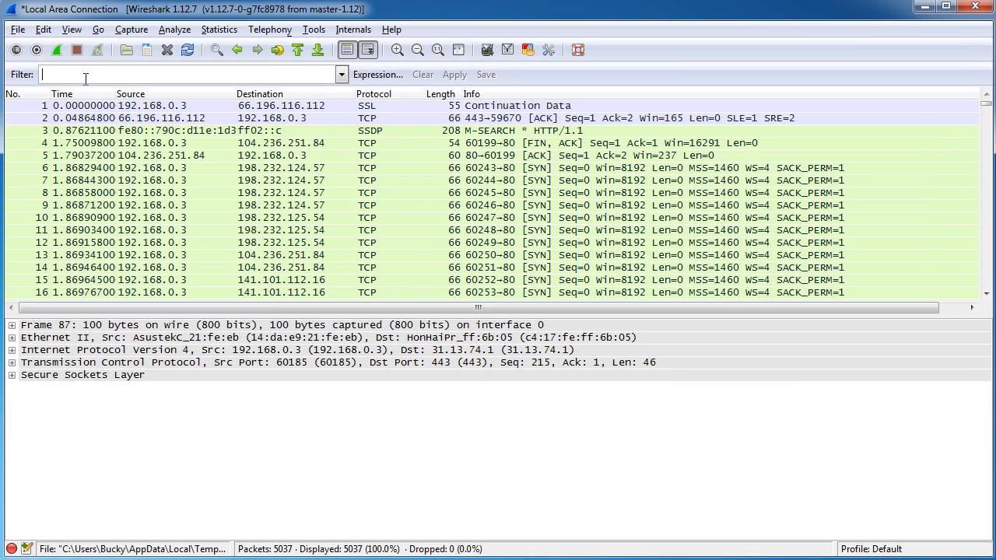
- Reopen the capture options to read the help hint of the capture filter field, and close the dialog
mouse_move(985, 108)
mouse_down()
mouse_move(984, 144)
mouse_move(986, 109)
mouse_up()
click(132, 29)
click(216, 183)
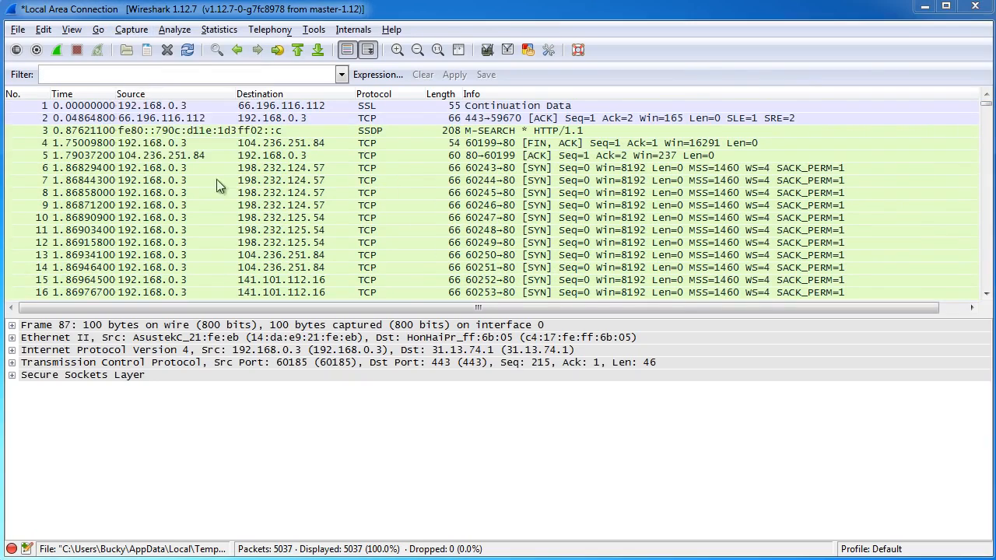
key(ctrl+k)
drag(231, 67, 395, 54)
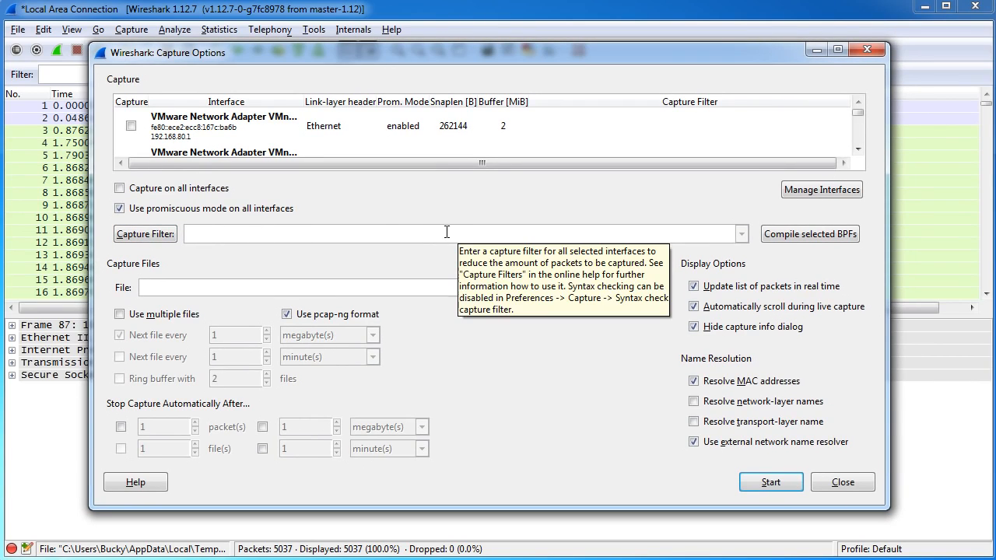
click(863, 52)
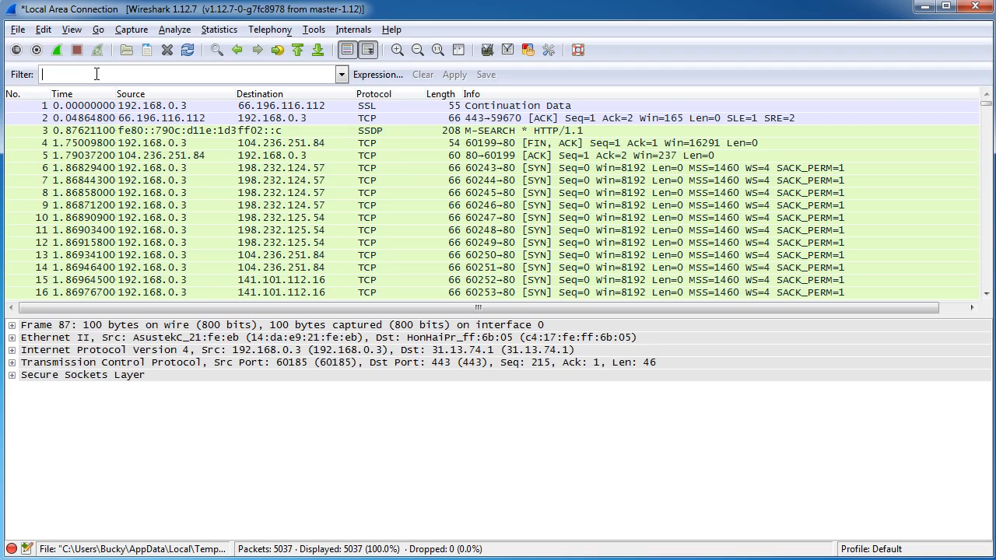
- Apply the saved HTTP display filter to the captured packets, close the filter dialog and look over the filtered list
click(24, 74)
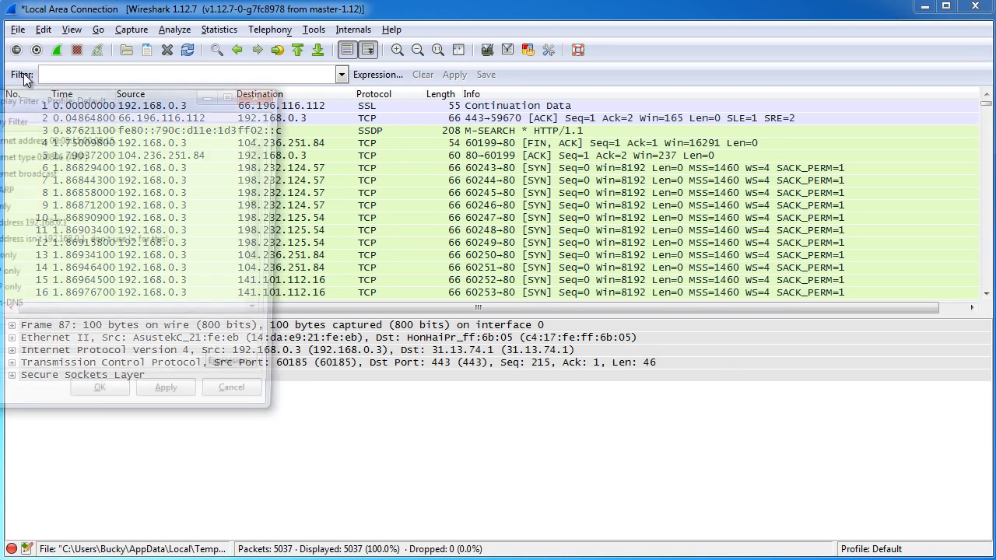
drag(61, 99, 441, 133)
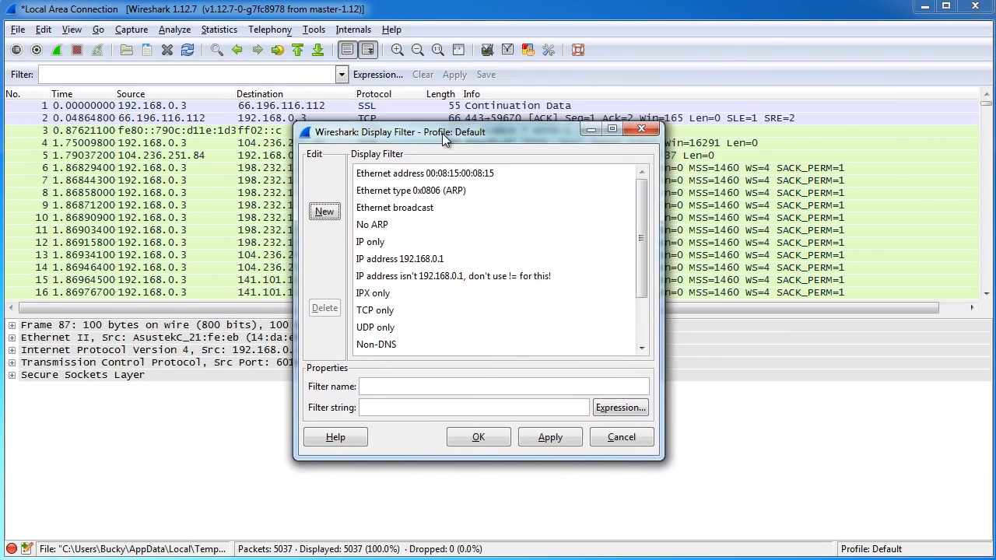
drag(644, 231, 650, 290)
click(380, 308)
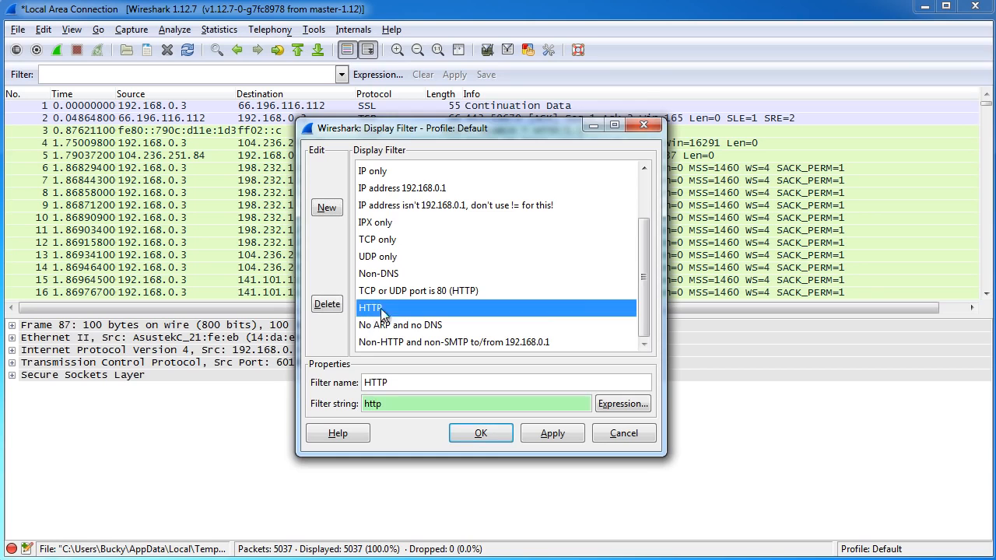
click(542, 433)
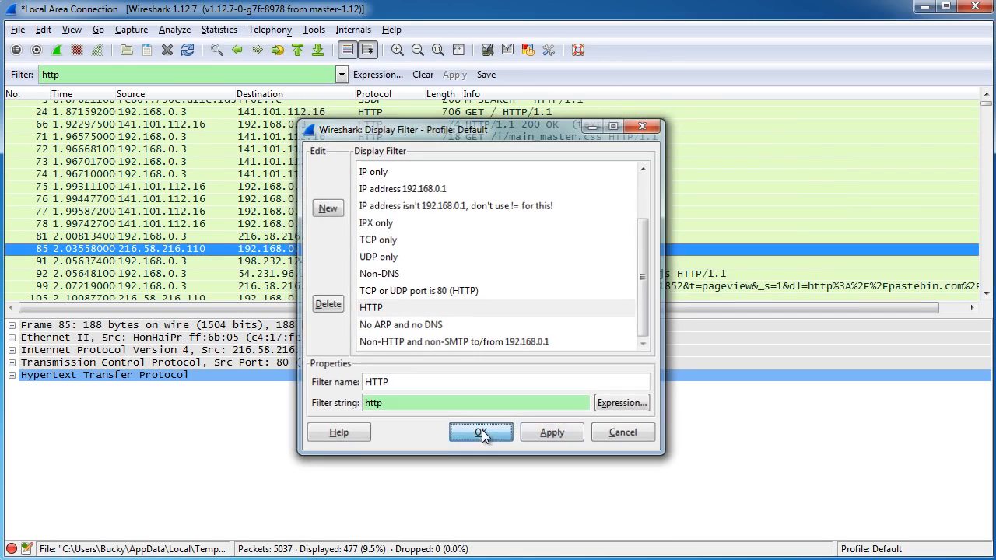
click(482, 432)
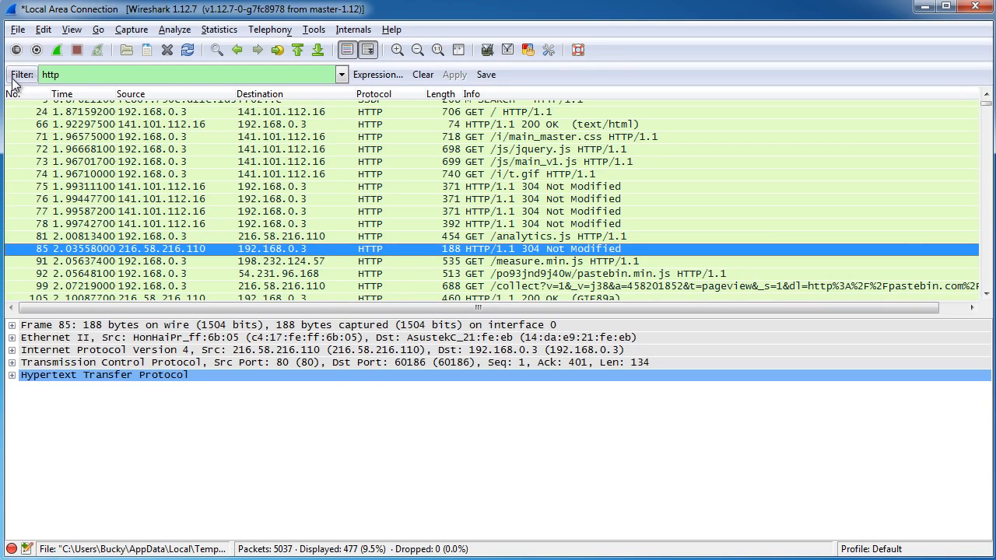
scroll(351, 215, down, 3)
scroll(351, 215, up, 4)
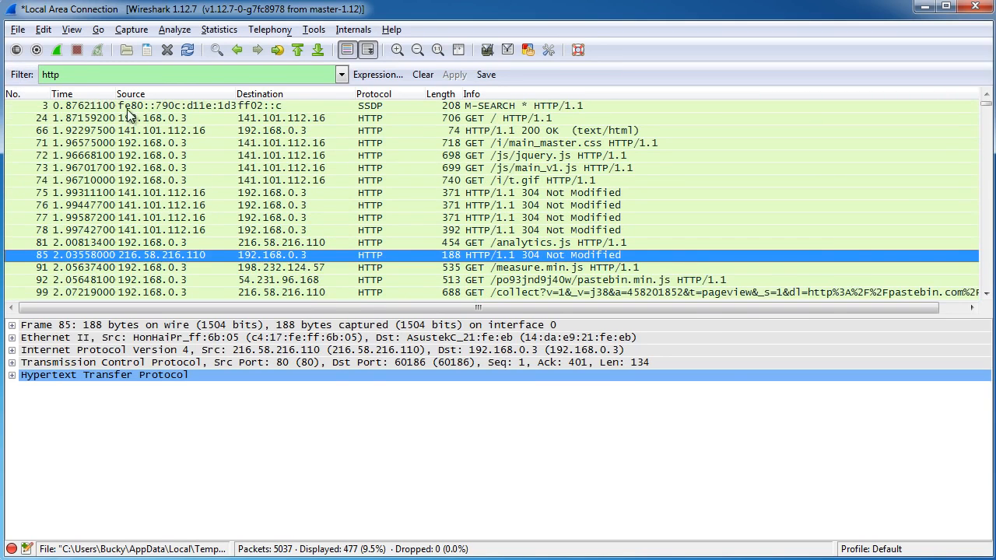
- Apply the saved Non-DNS display filter, !(udp.port == 53 || tcp.port == 53), to the captured packets
click(23, 75)
drag(151, 118, 350, 157)
drag(542, 290, 541, 337)
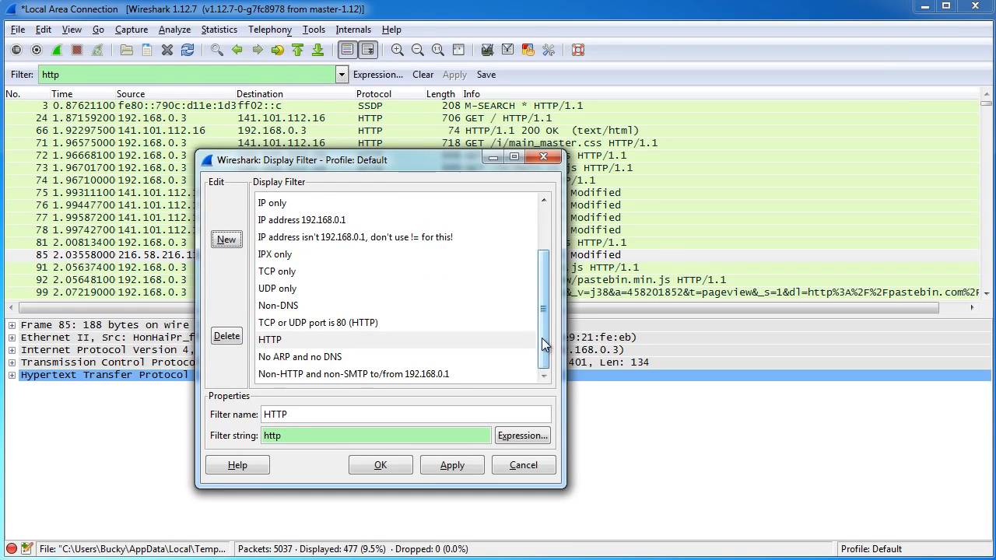
click(295, 305)
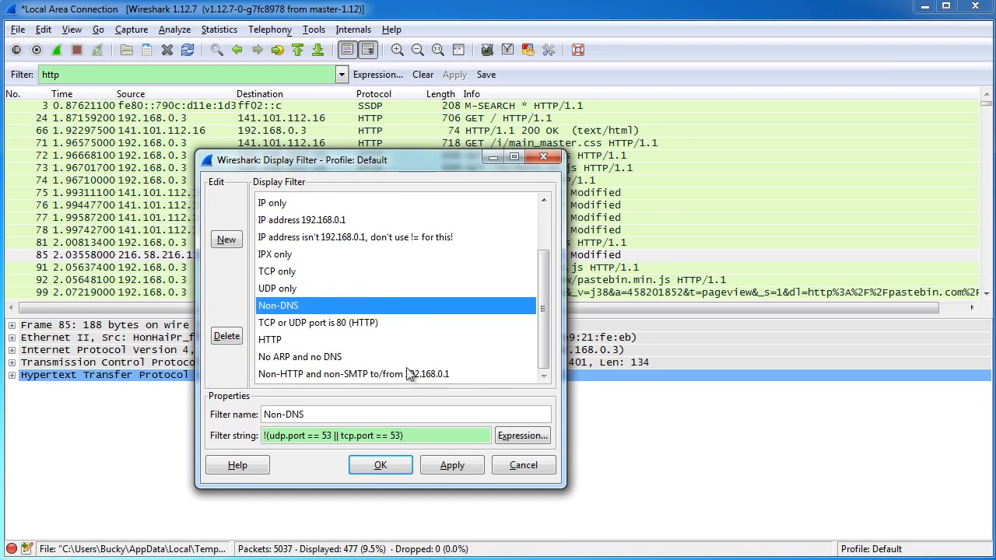
click(449, 465)
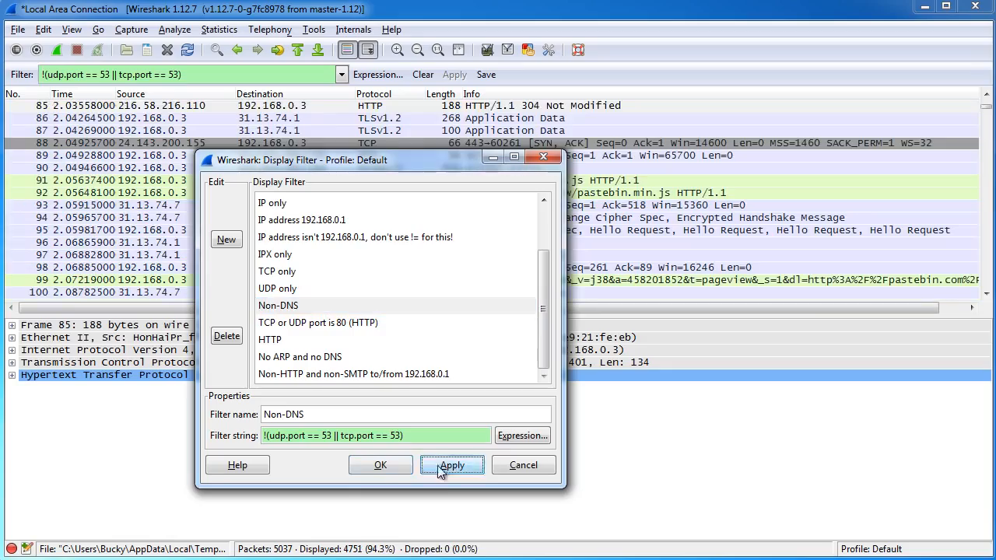
- Close the saved display filter dialog and return to the first packets of the non-DNS list
click(379, 465)
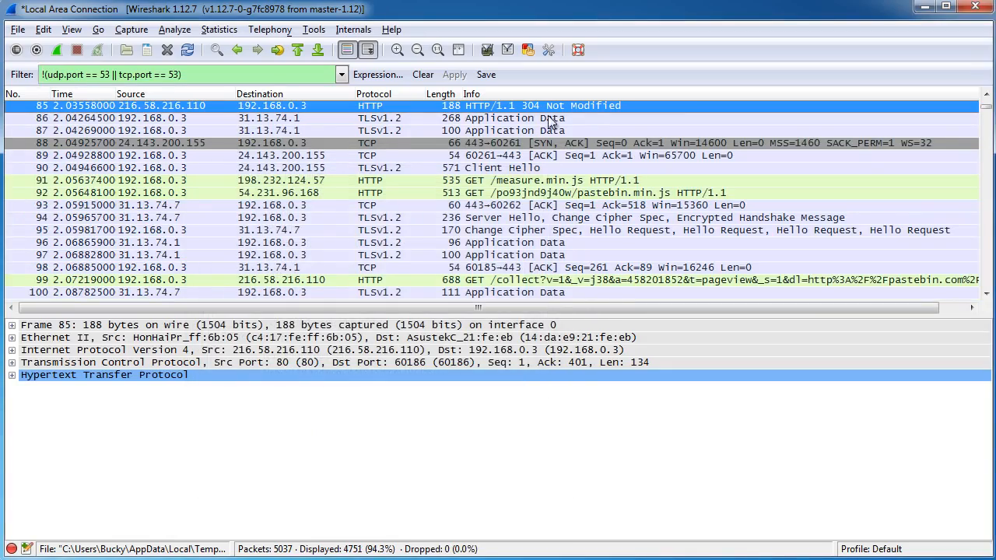
mouse_move(987, 106)
mouse_down()
mouse_move(986, 198)
mouse_move(986, 92)
mouse_up()
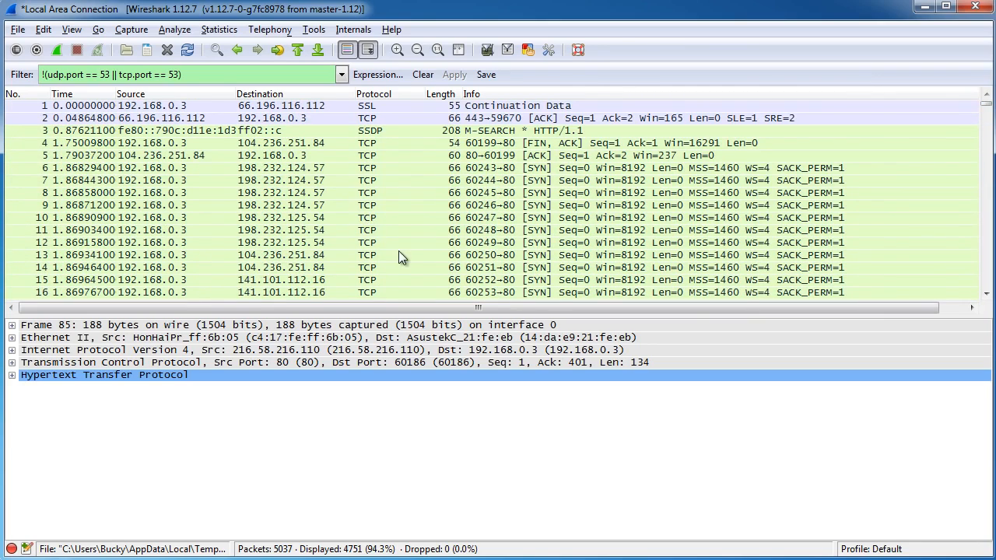
- Remove the !(udp.port == 53 || tcp.port == 53) expression from the display filter and look at the recently used filters
triple_click(217, 74)
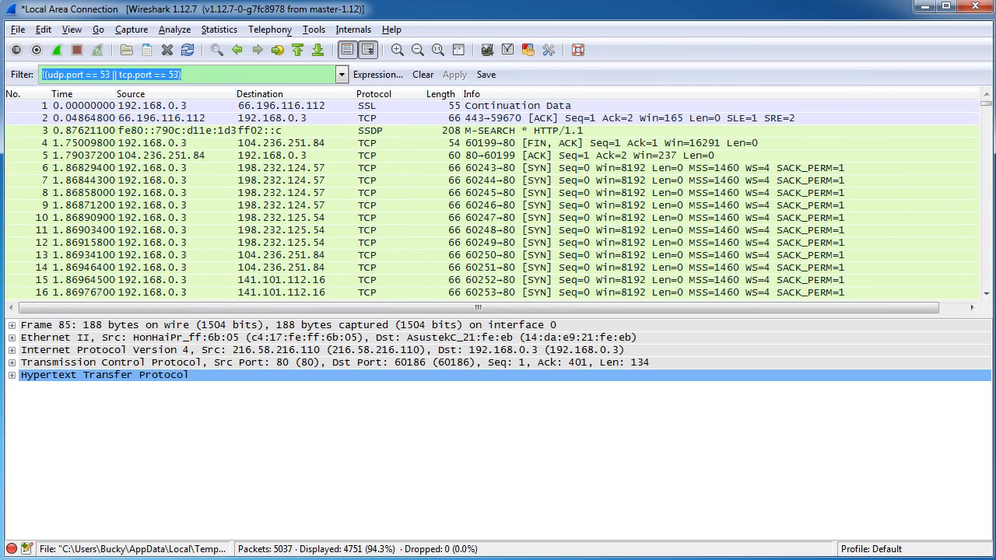
click(20, 76)
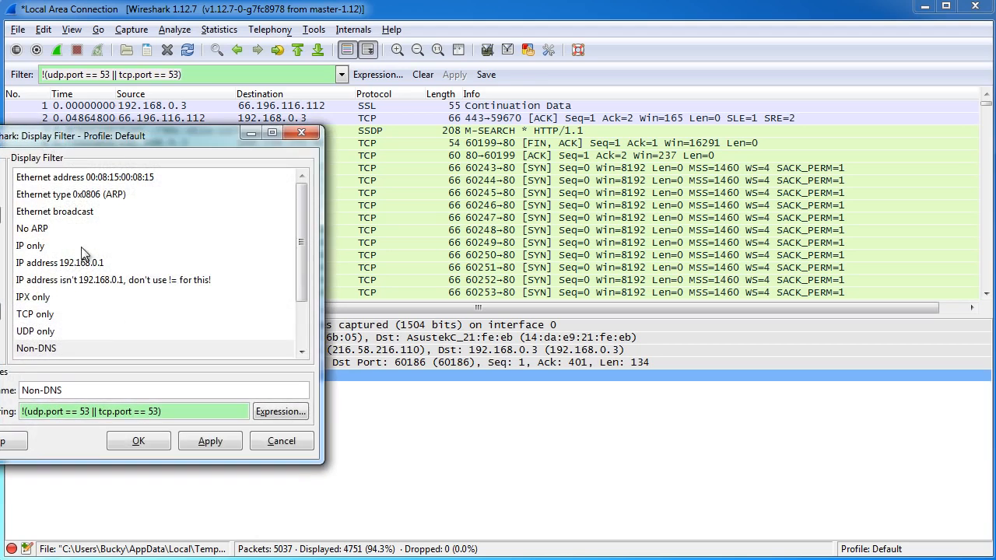
click(302, 132)
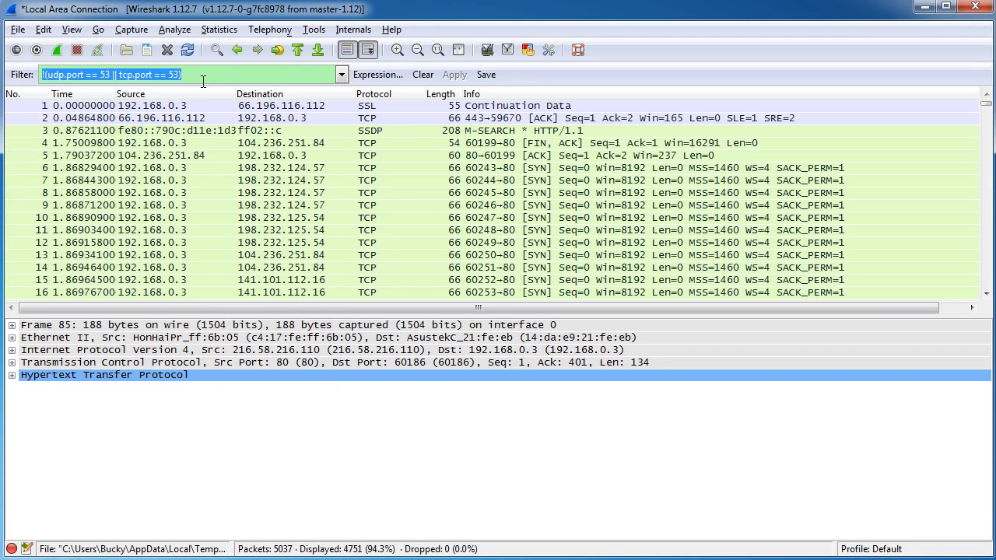
key(BackSpace)
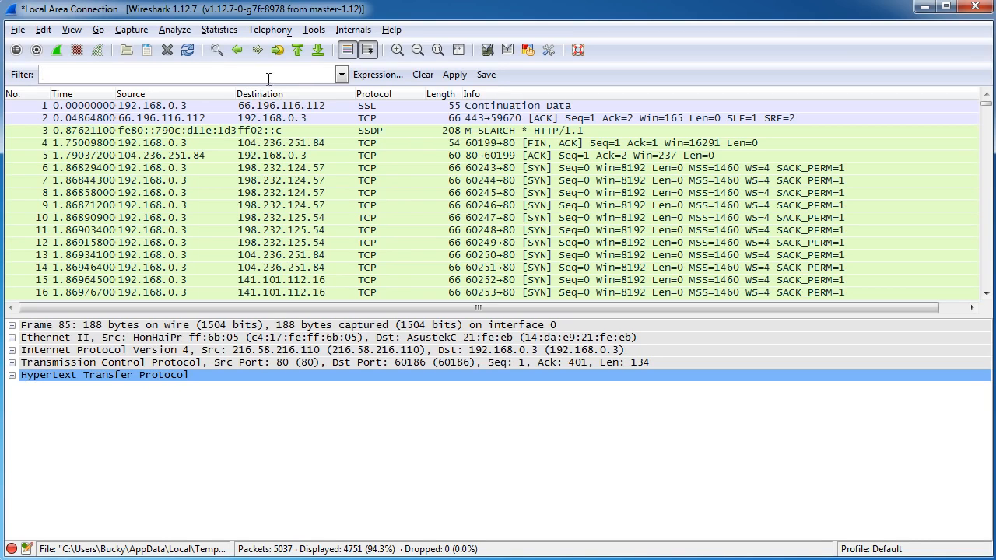
click(341, 74)
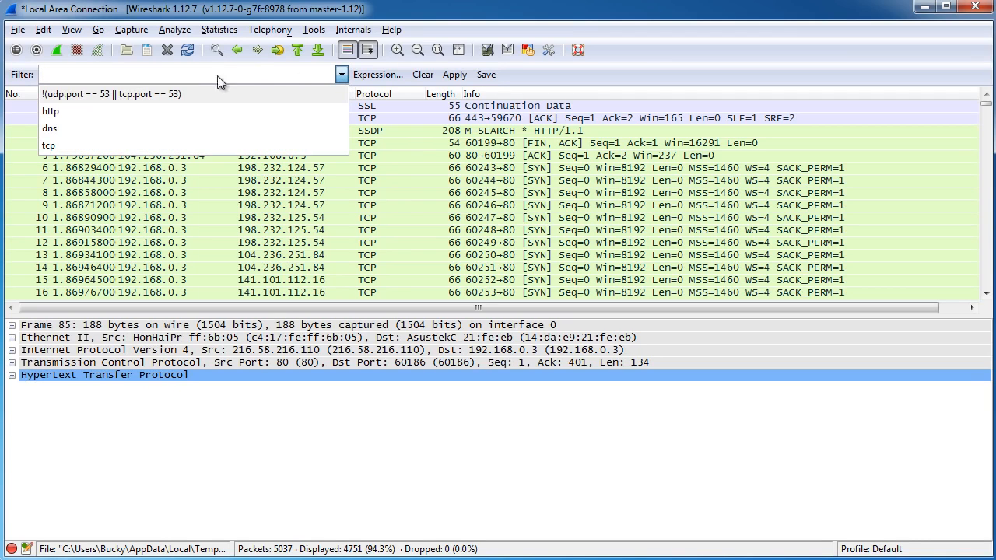
click(144, 72)
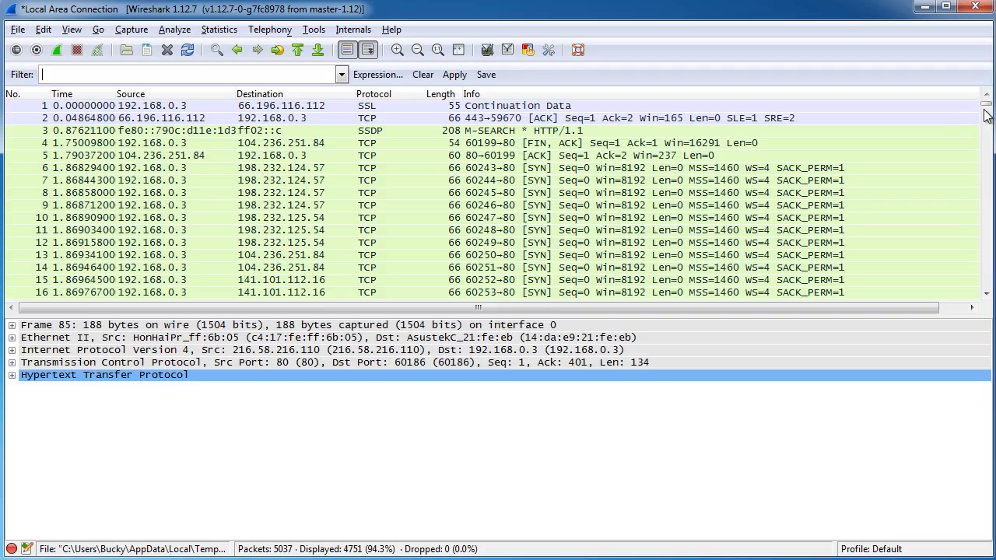
- Find and select HTTP packet 392, the GET request for /min/gallery.js, in the packet list
drag(986, 105, 989, 118)
scroll(554, 254, down, 20)
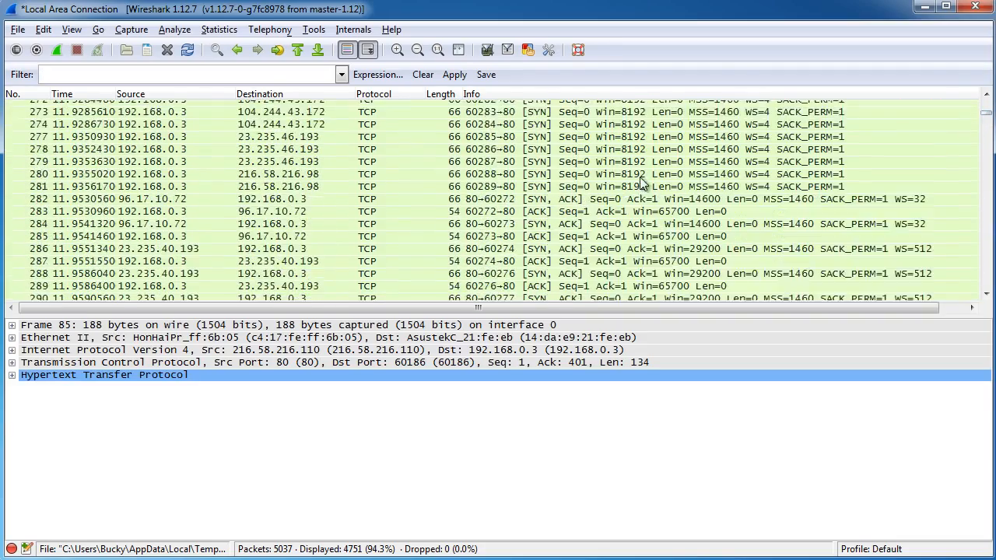
scroll(554, 253, down, 17)
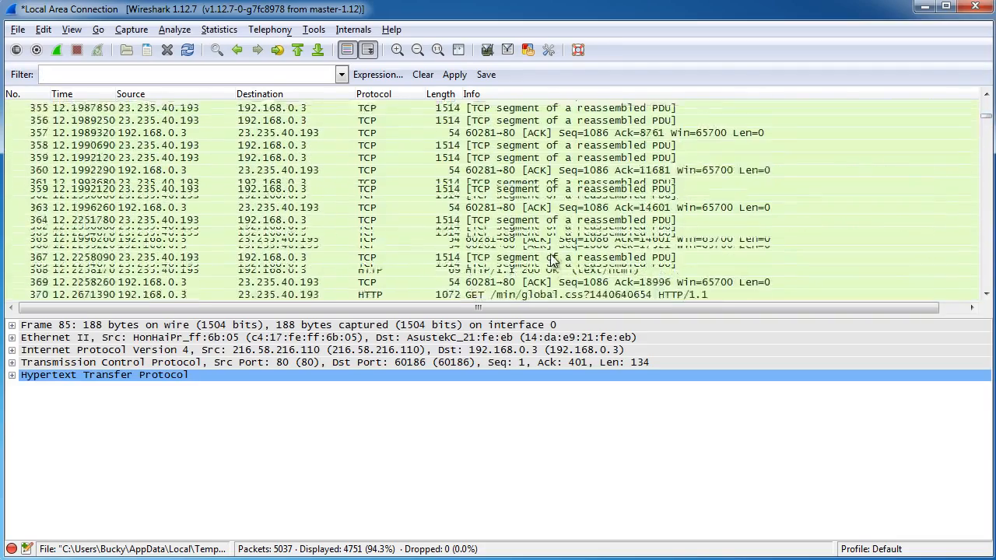
scroll(549, 254, down, 3)
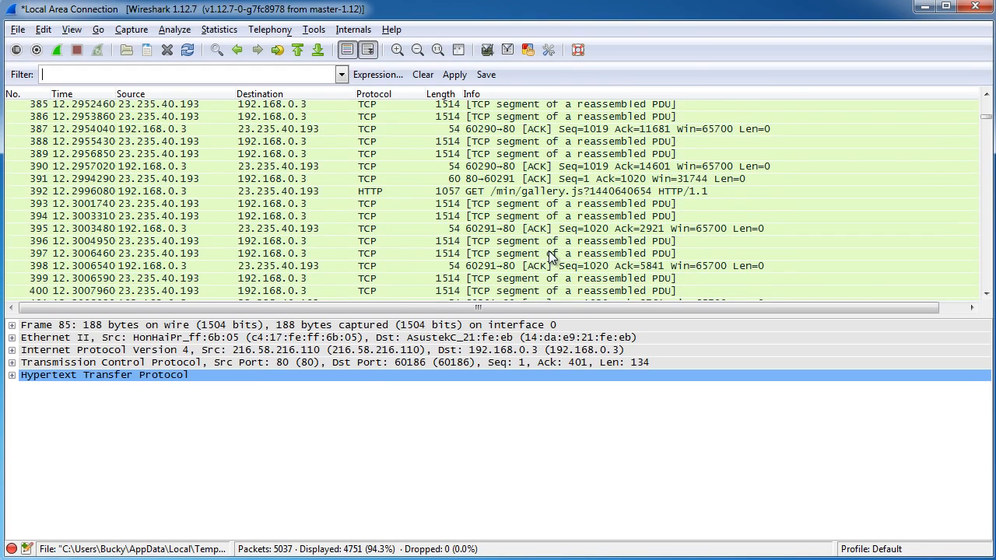
click(389, 192)
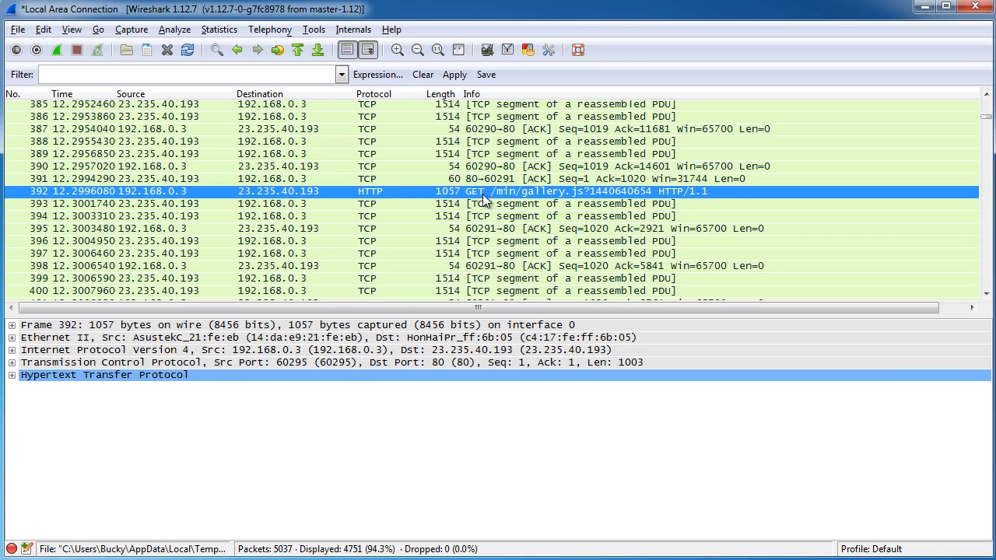
- Enter http as the display filter, cutting it back to h along the way to view the suggested names
click(94, 76)
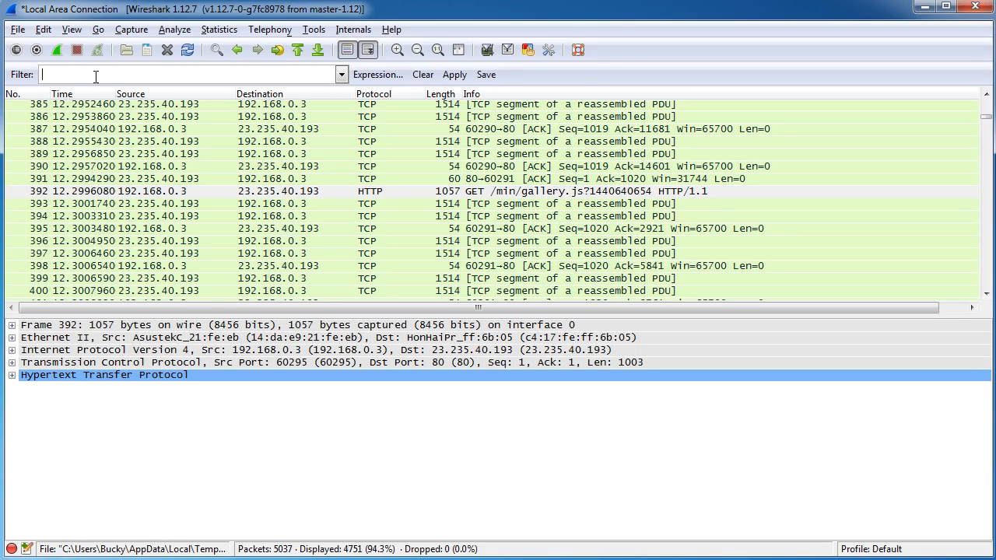
text(http)
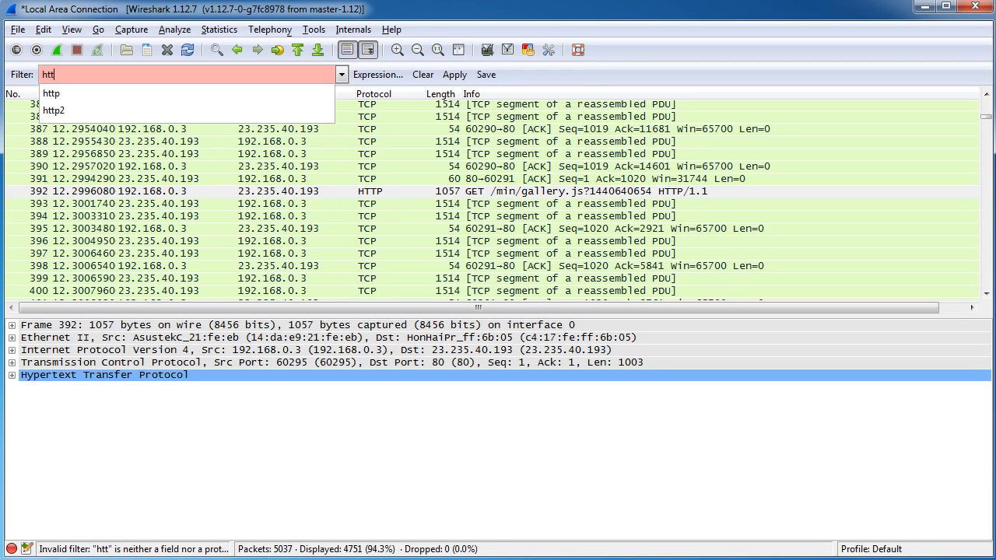
key(BackSpace)
key(BackSpace)
key(BackSpace)
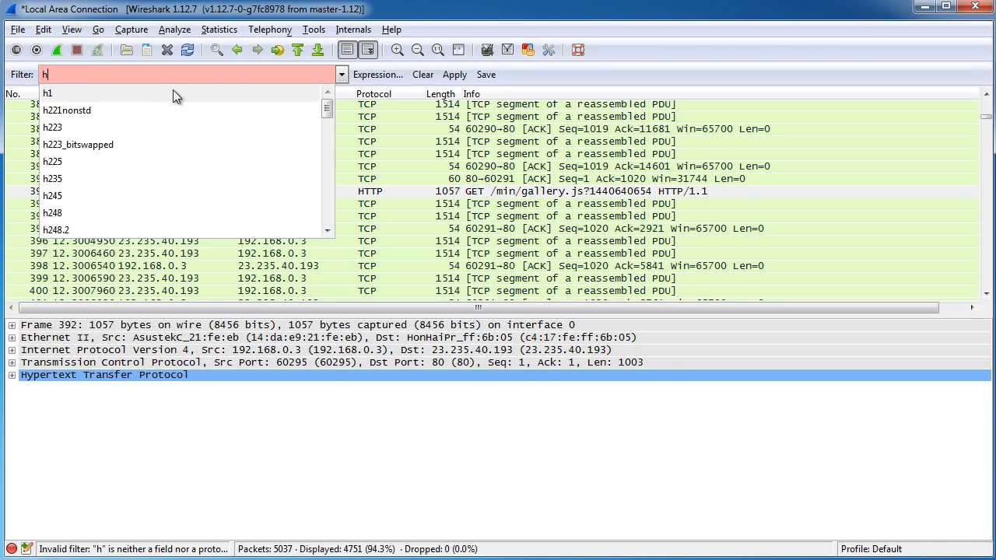
text(ttp)
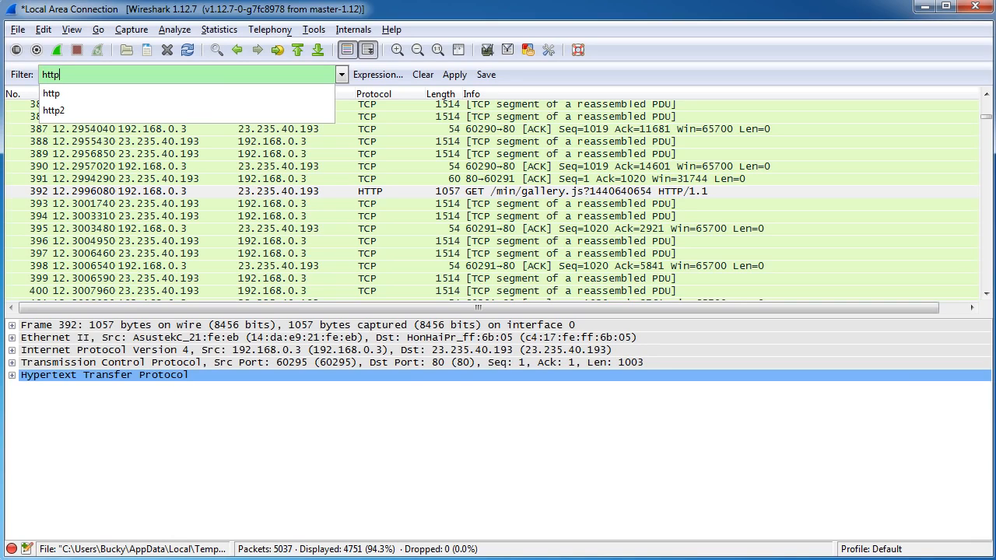
- Extend the display filter to http.request.method, using the suggested field names
text(.re)
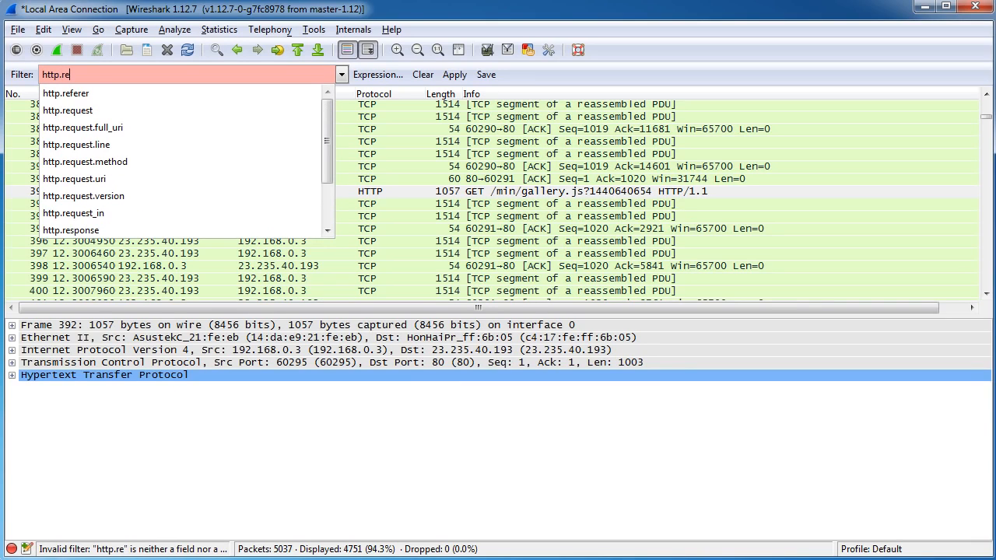
key(Down)
key(Down)
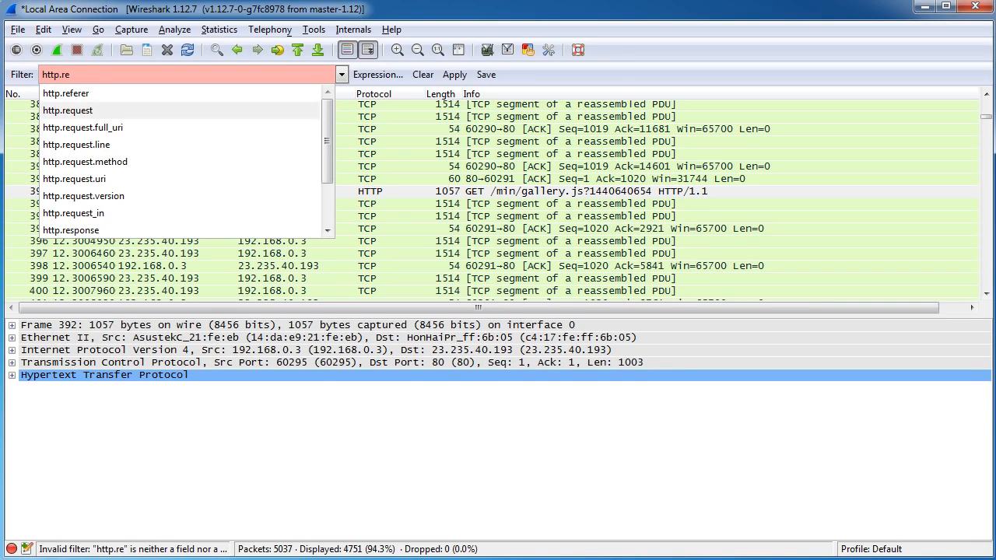
key(Escape)
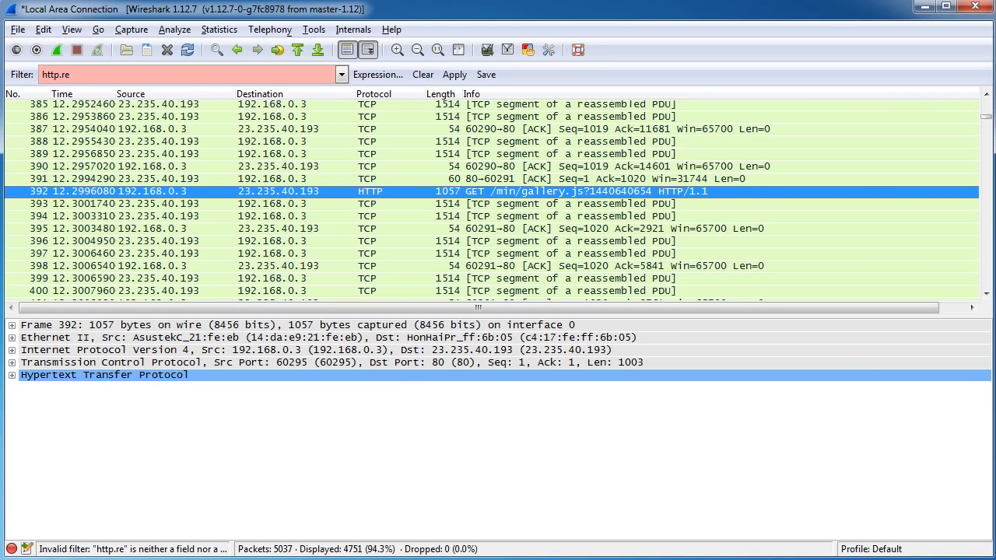
click(320, 73)
key(Down)
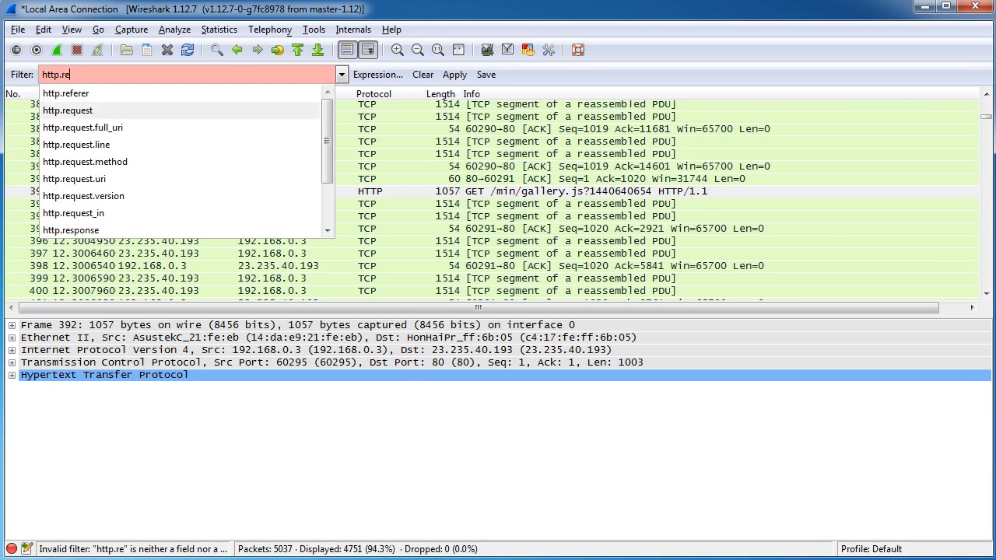
key(Return)
text(.)
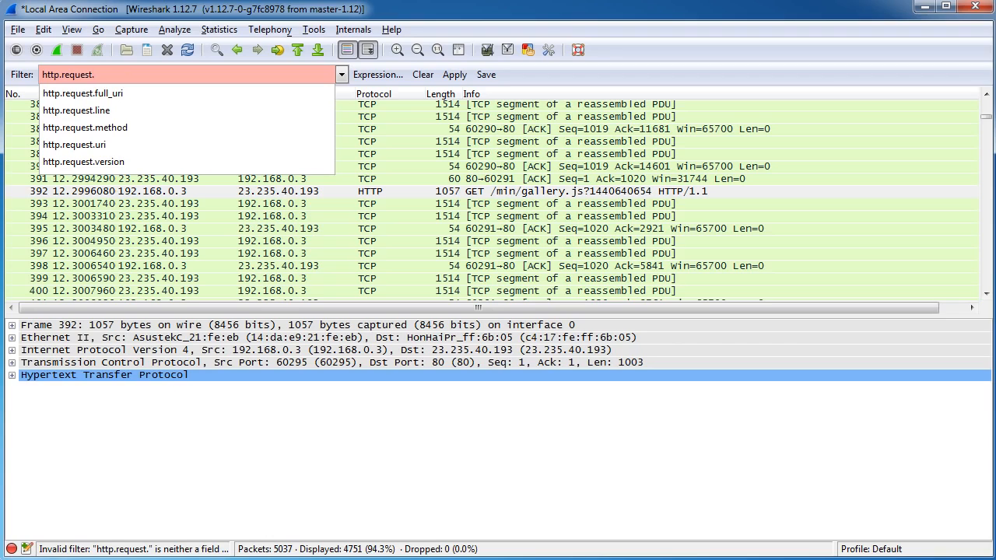
text(method)
key(Right)
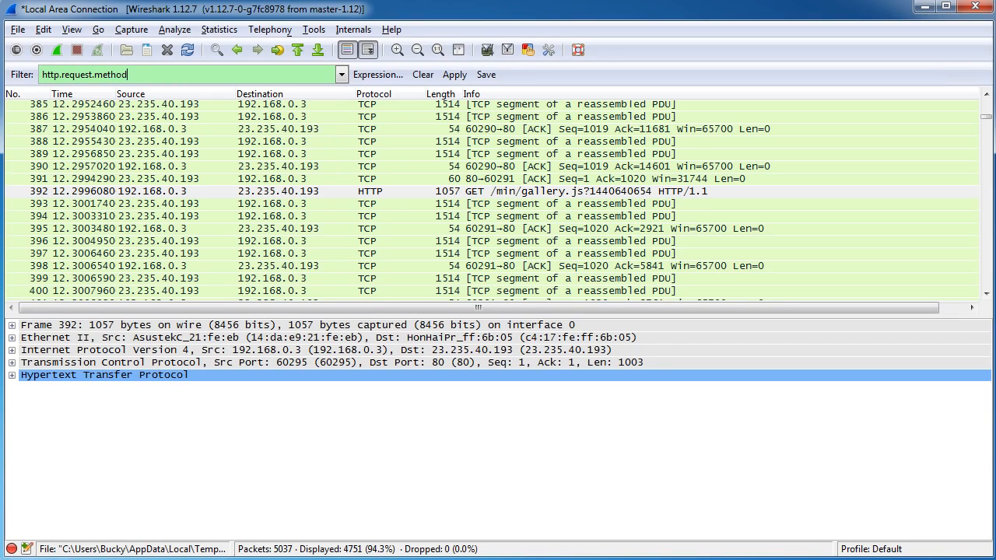
- Complete the display filter as http.request.method == "GET" and apply it to the captured packets
text(== "")
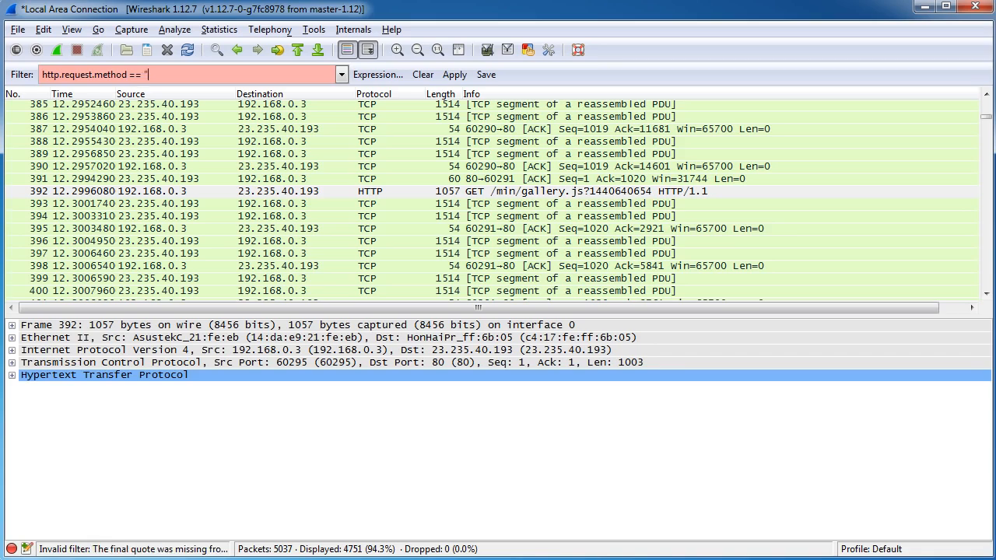
key(Left)
text(GET)
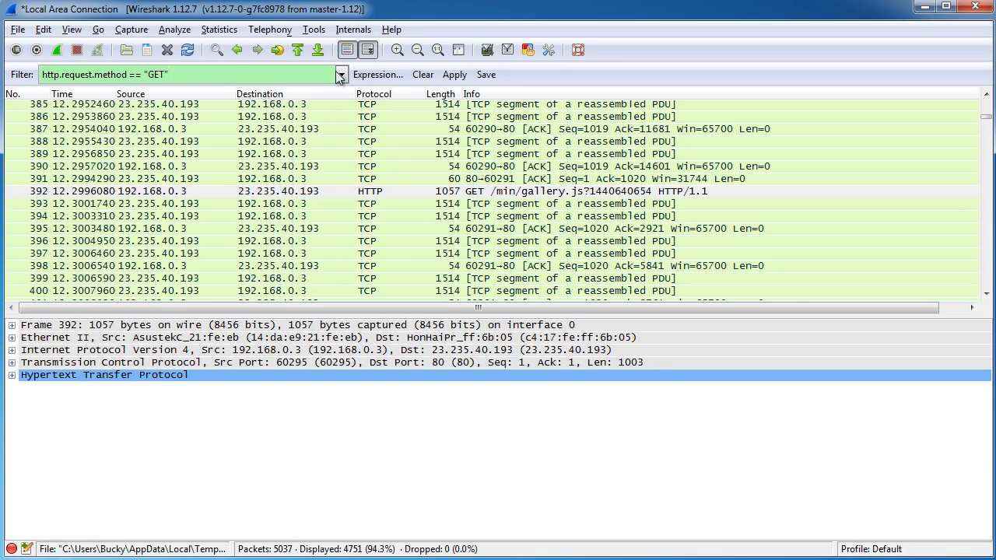
click(454, 75)
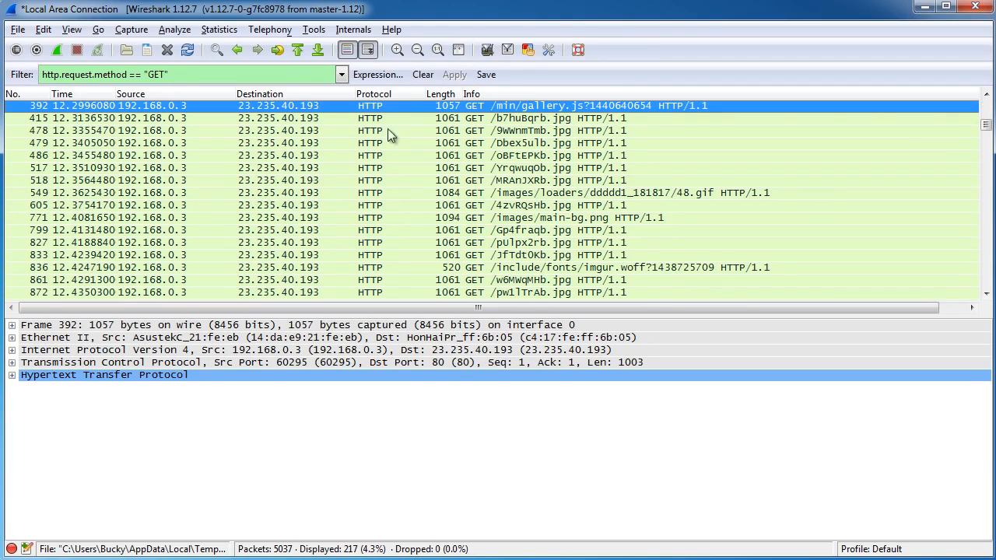
- Look through the filtered GET requests from the start of the list, and clear the display filter
scroll(470, 179, up, 2)
scroll(471, 179, up, 3)
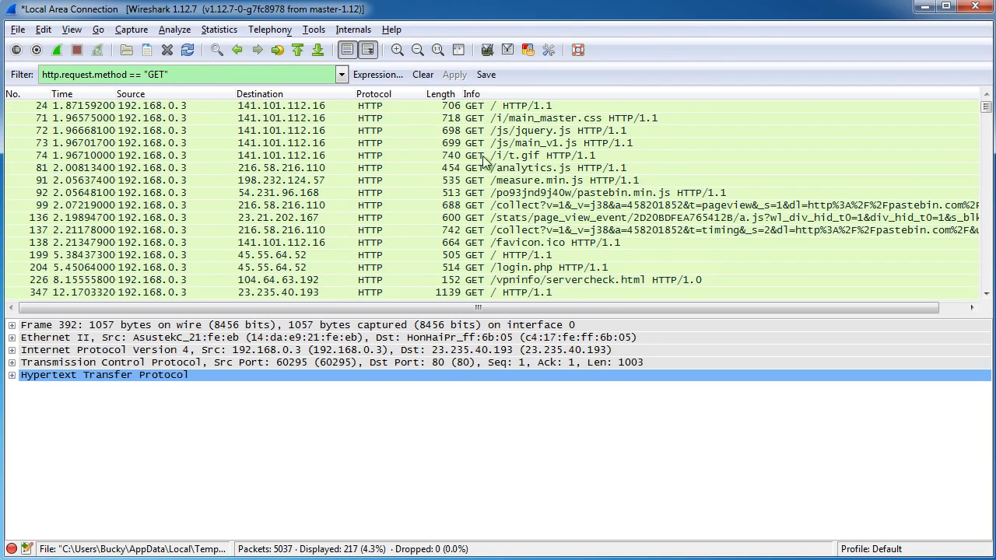
scroll(447, 169, down, 20)
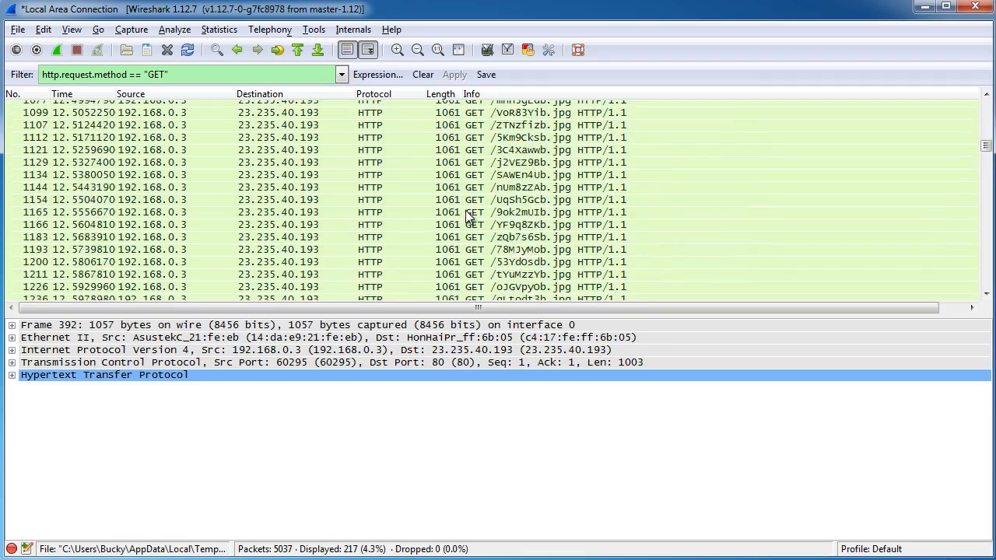
scroll(472, 223, down, 5)
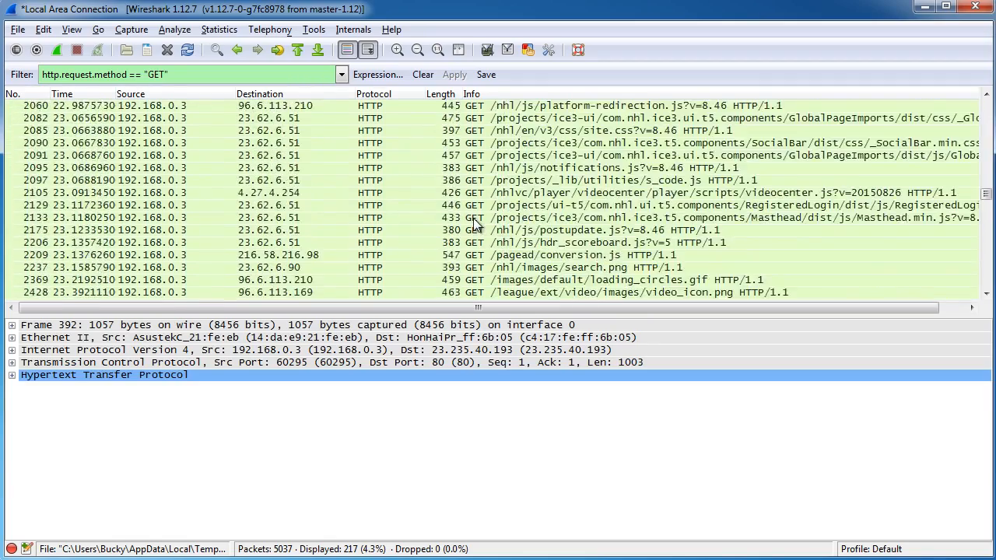
scroll(435, 225, up, 12)
scroll(421, 225, up, 15)
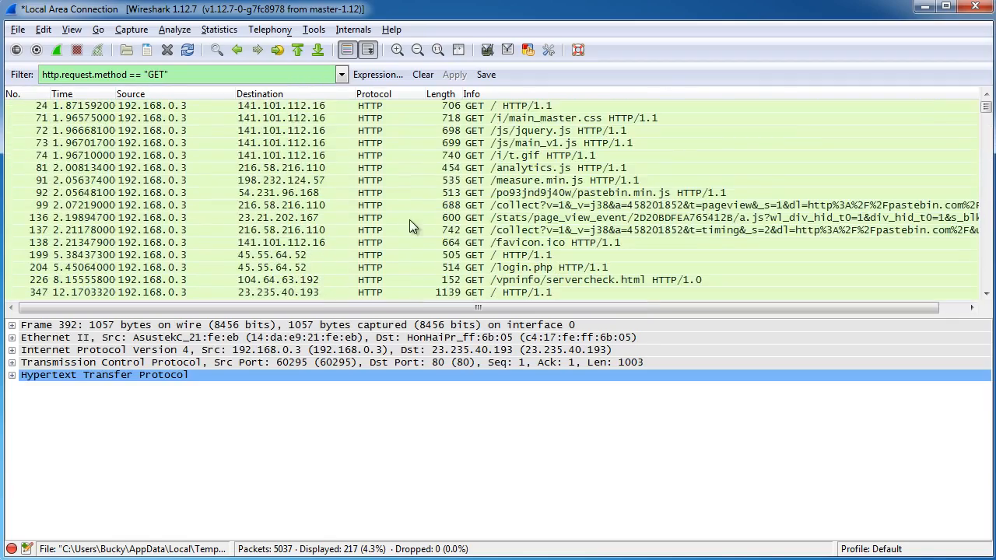
click(422, 75)
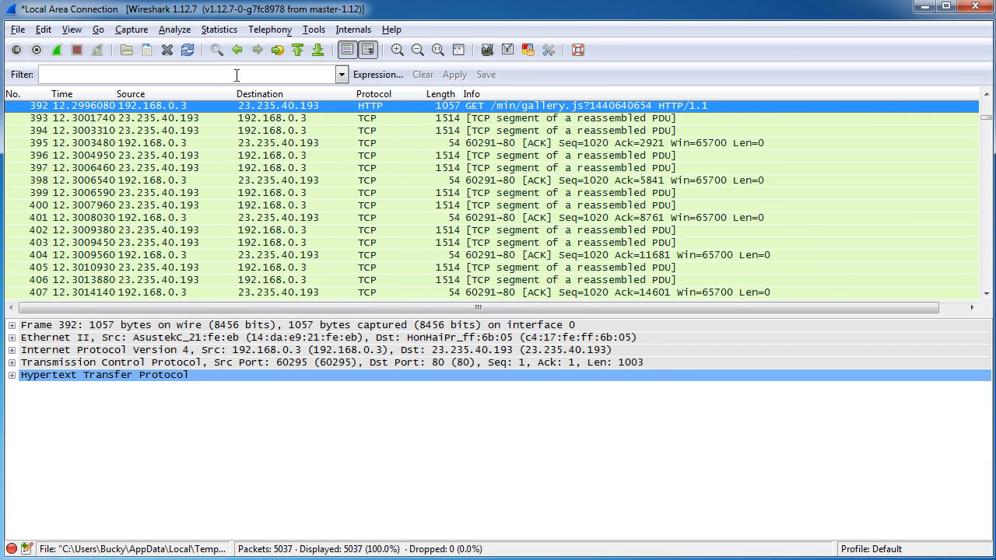
- Open the filter expression builder and look through the list of protocol field names
click(377, 75)
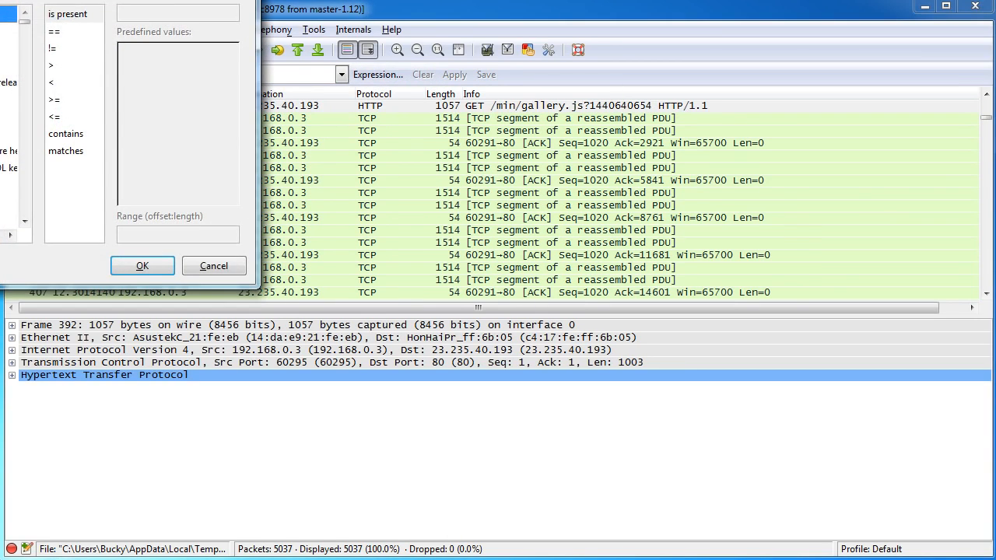
drag(64, 0, 479, 128)
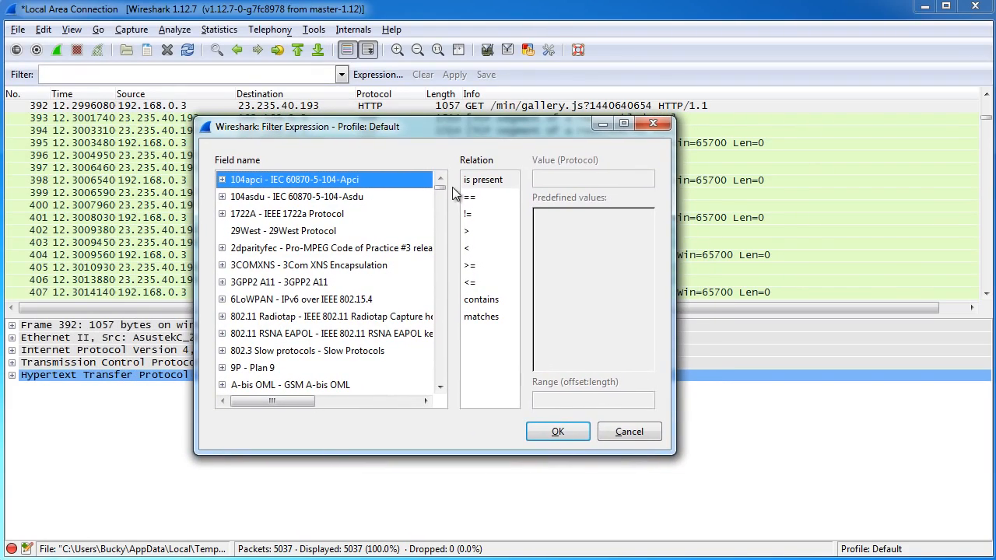
scroll(333, 181, down, 6)
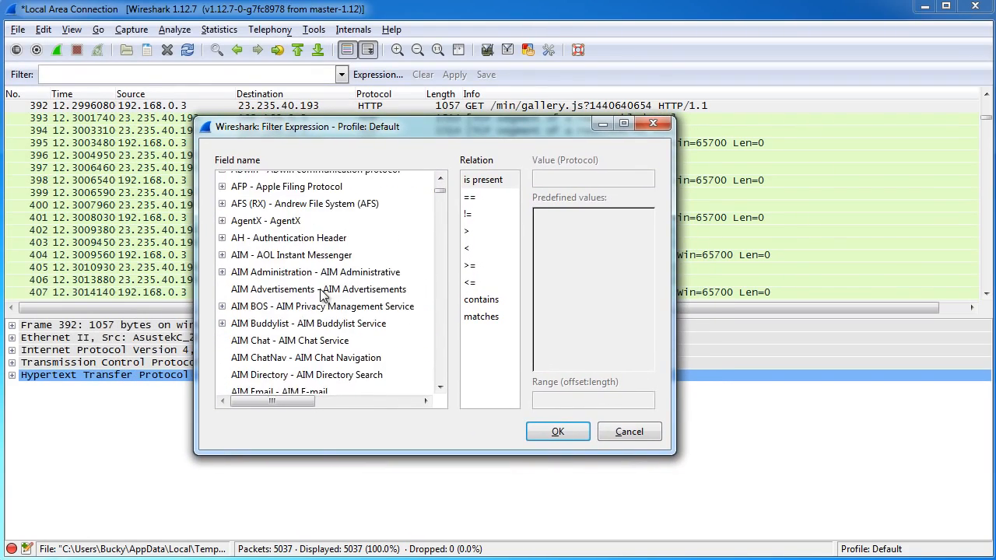
scroll(325, 294, down, 5)
scroll(327, 292, up, 15)
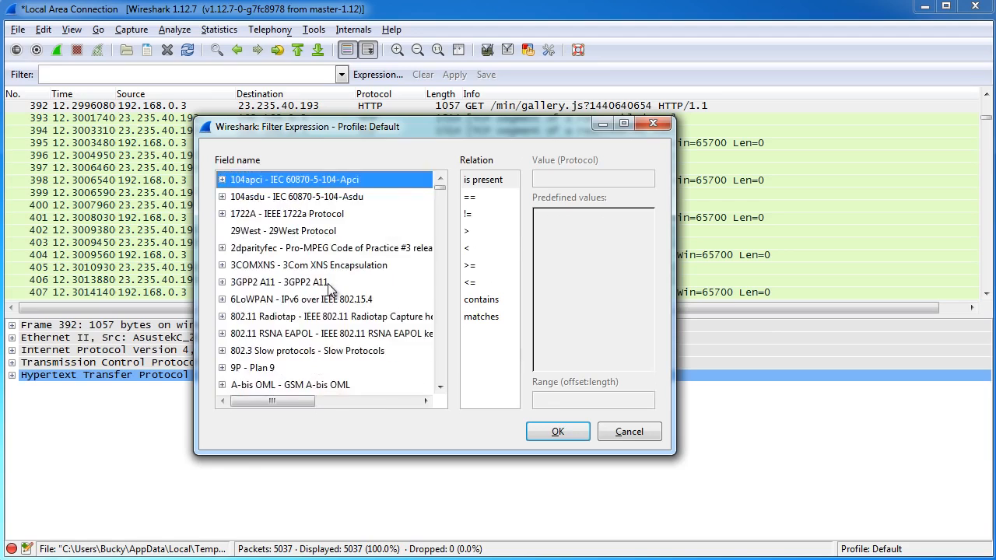
scroll(329, 286, down, 20)
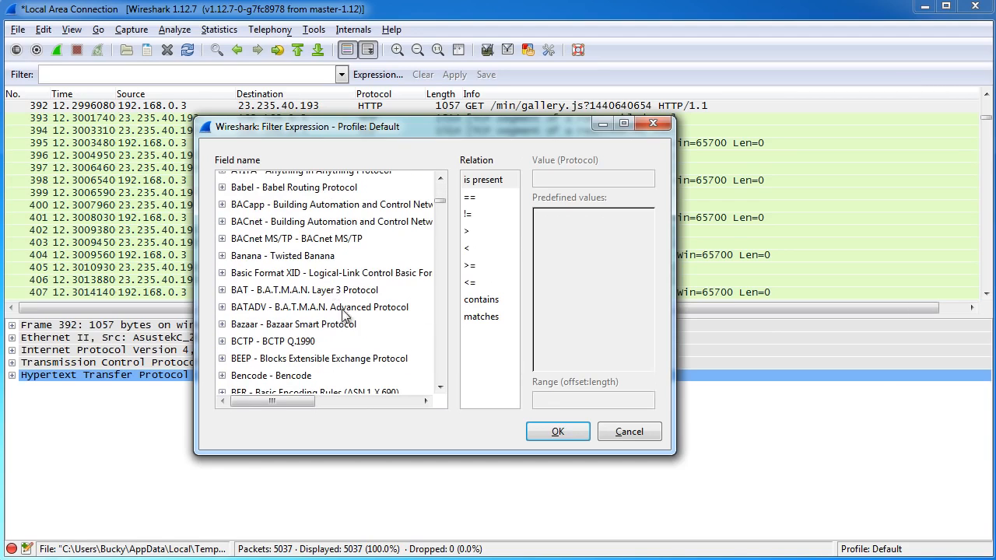
scroll(392, 371, down, 15)
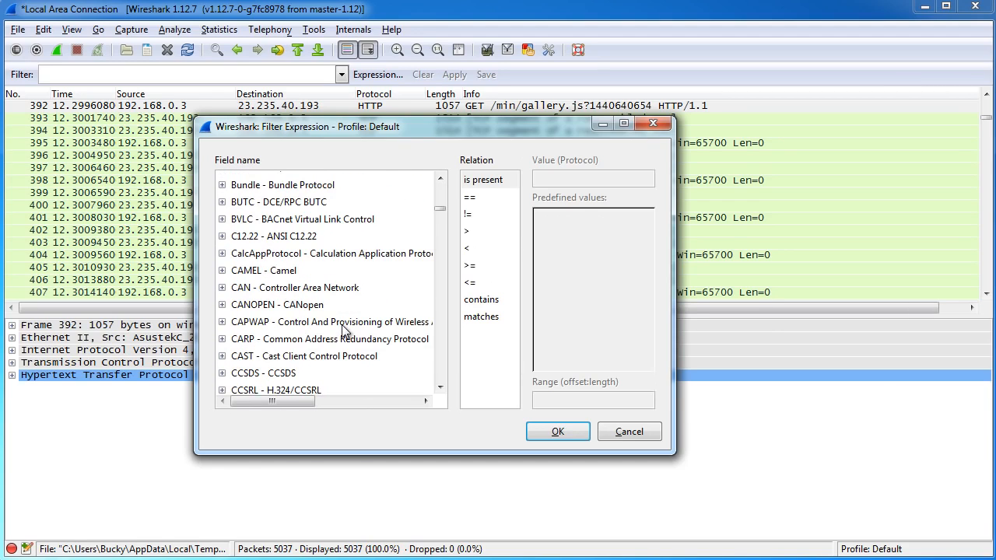
- Find http in the field name list, expand HTTP - Hypertext Transfer Protocol, and look through its available fields
click(329, 340)
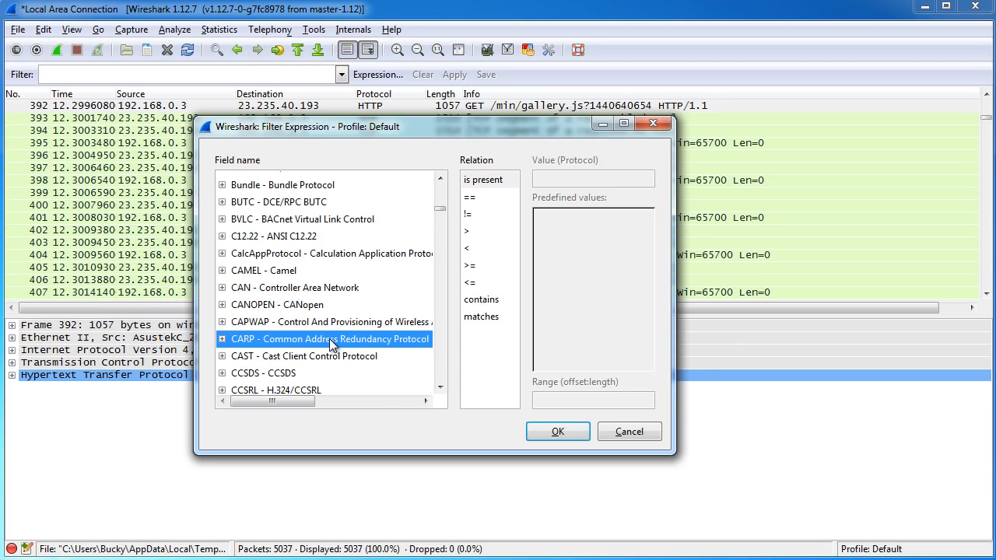
text(http)
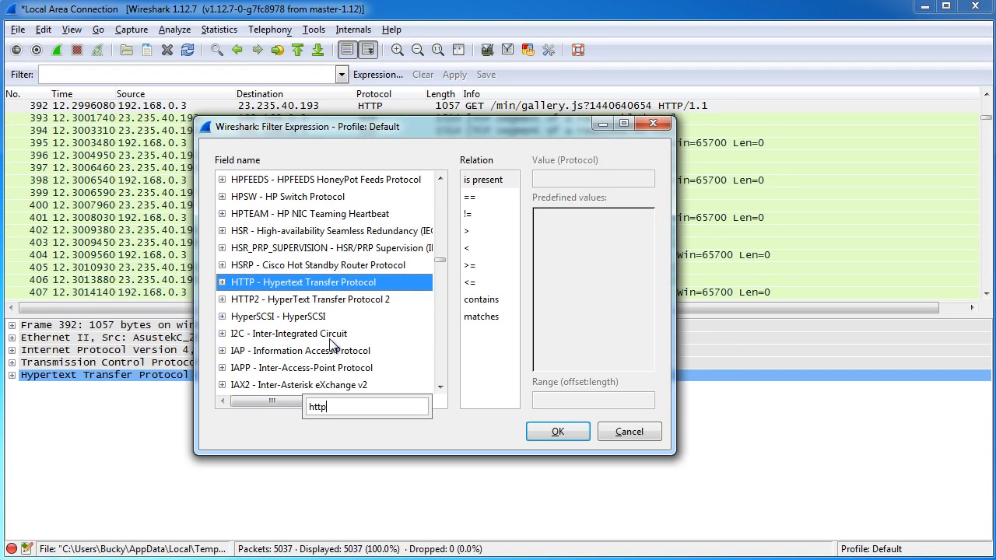
click(222, 282)
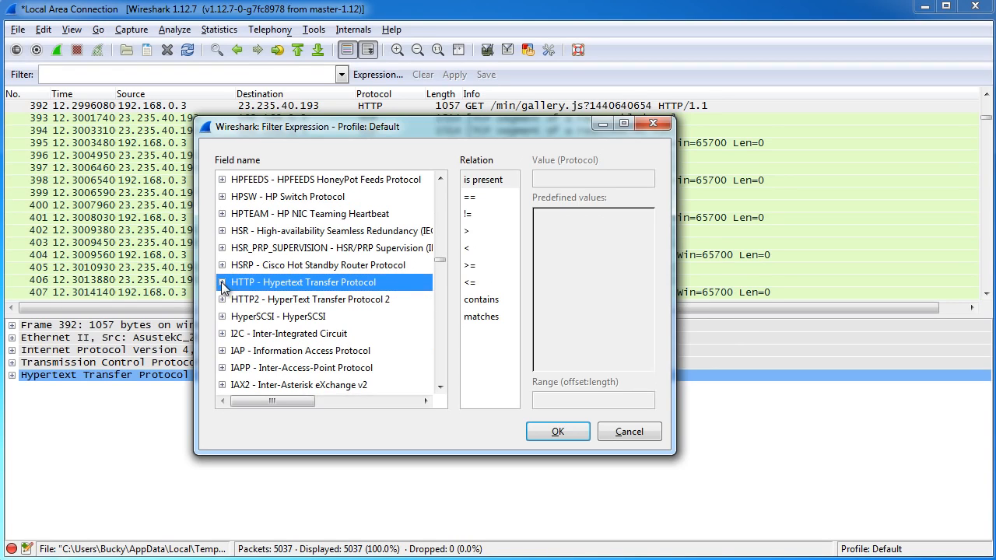
click(223, 282)
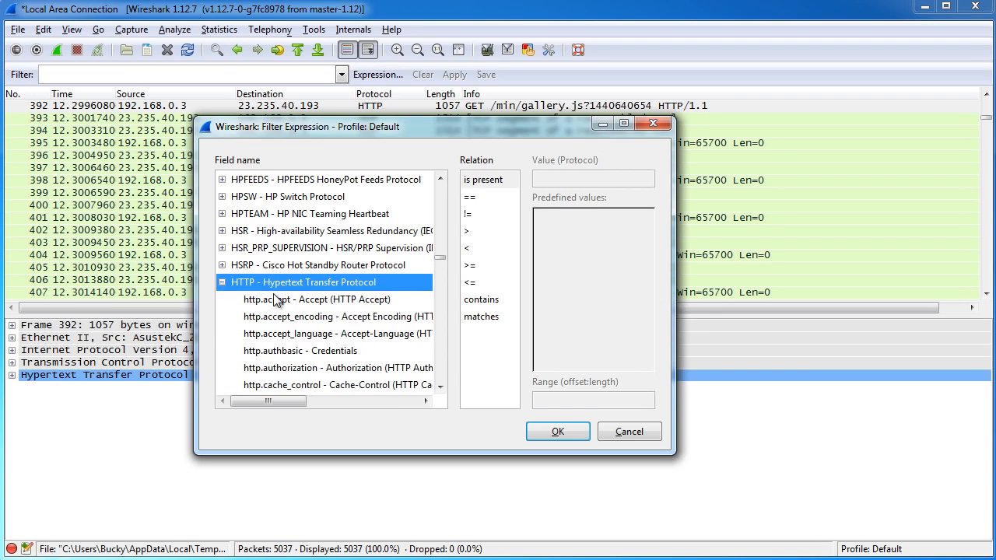
scroll(280, 300, down, 3)
scroll(292, 305, down, 12)
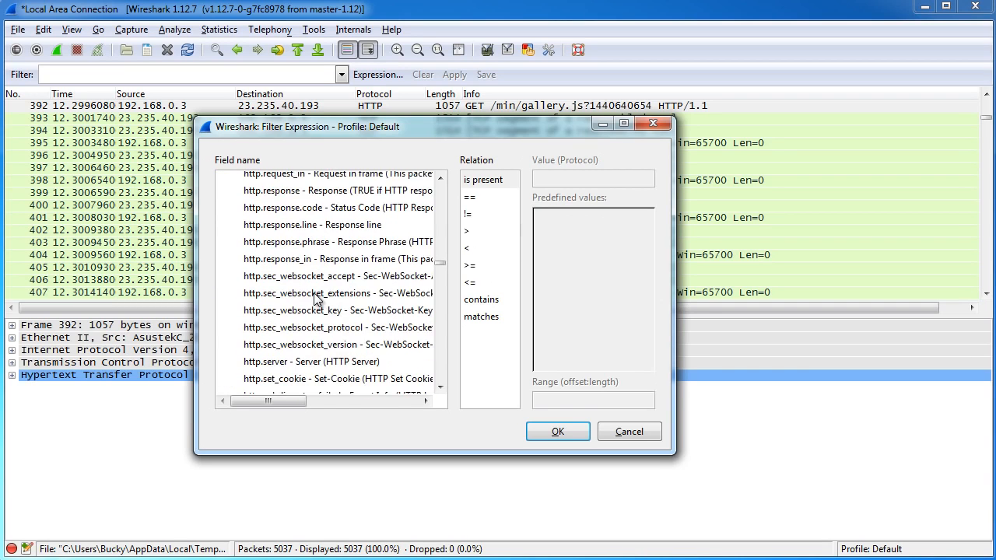
scroll(309, 294, up, 7)
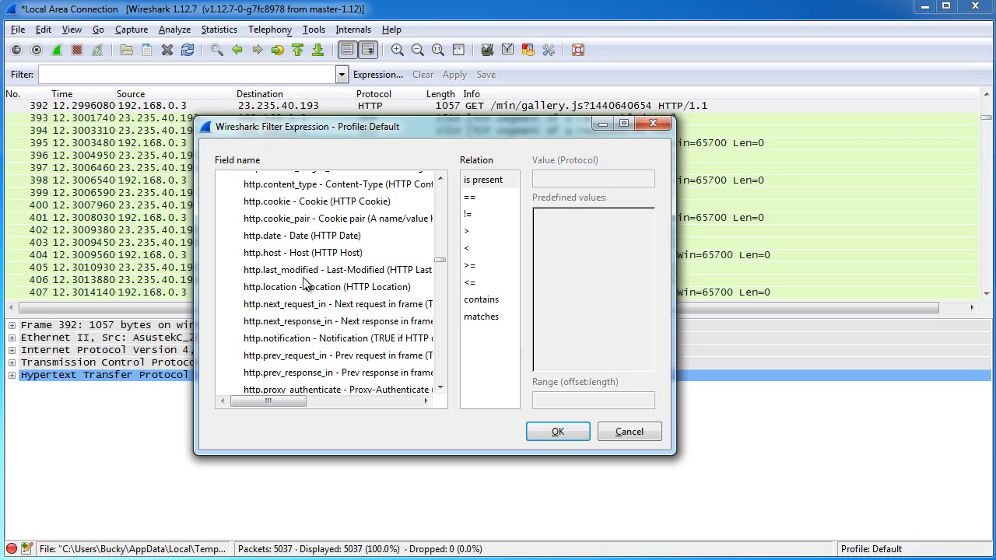
- Try the ==, > and < relations for the filter expression
click(479, 199)
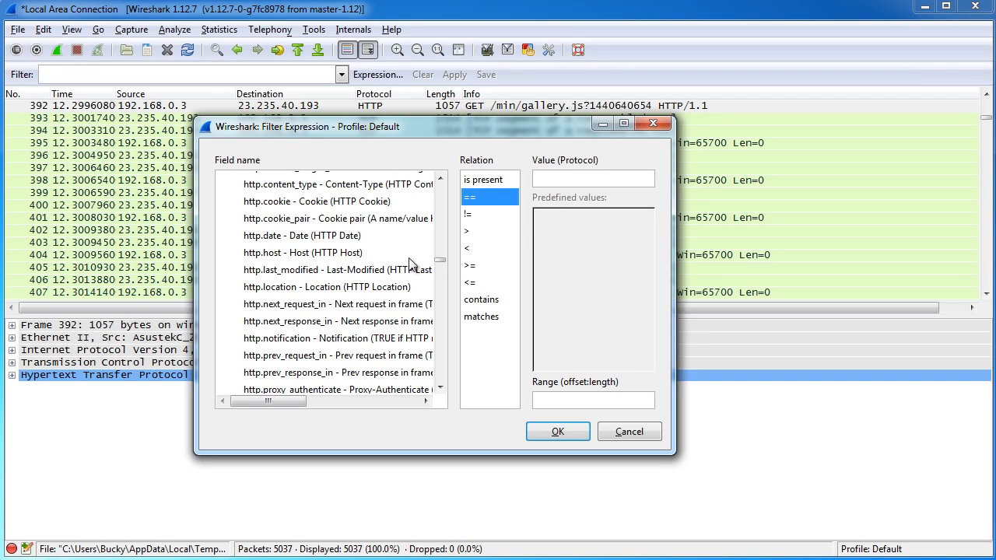
click(470, 232)
click(473, 249)
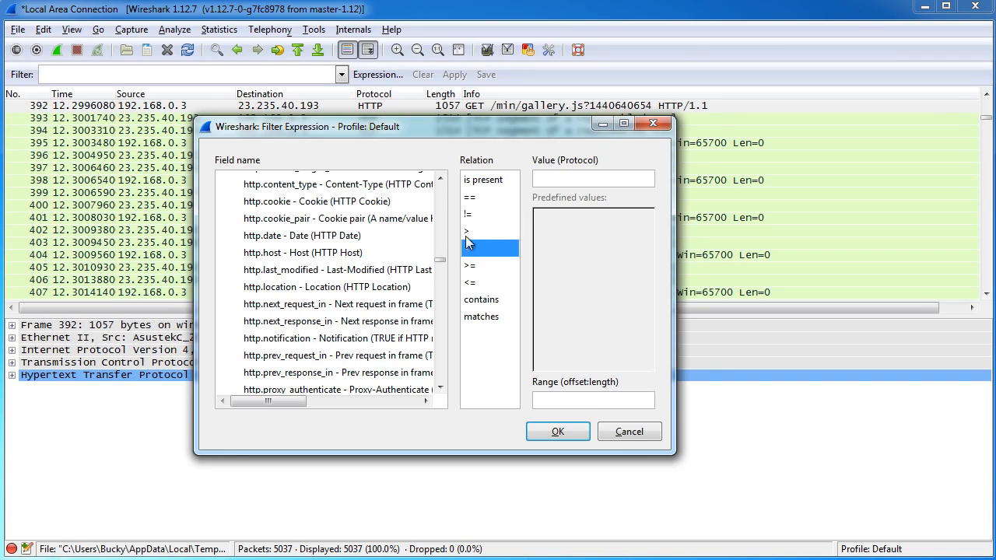
click(467, 232)
scroll(342, 261, down, 1)
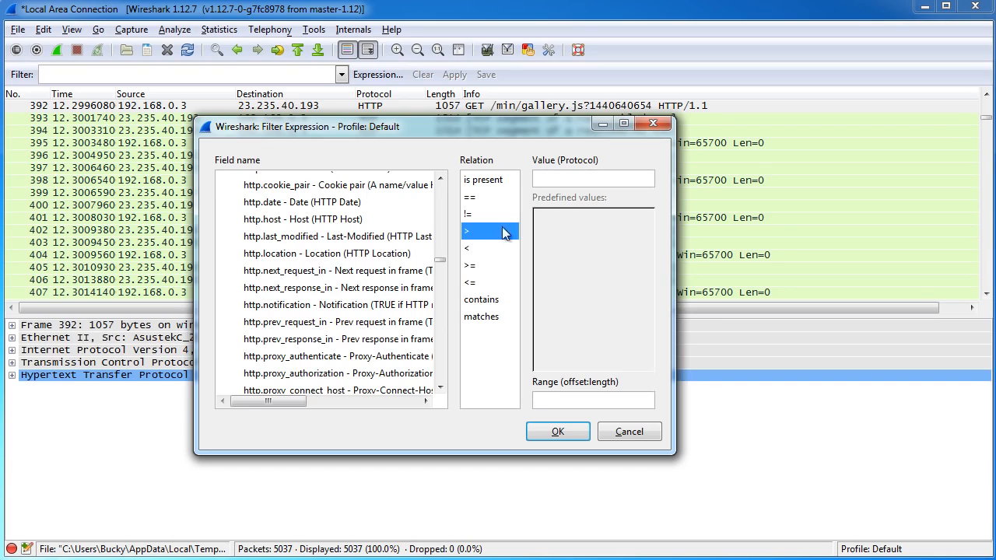
click(474, 249)
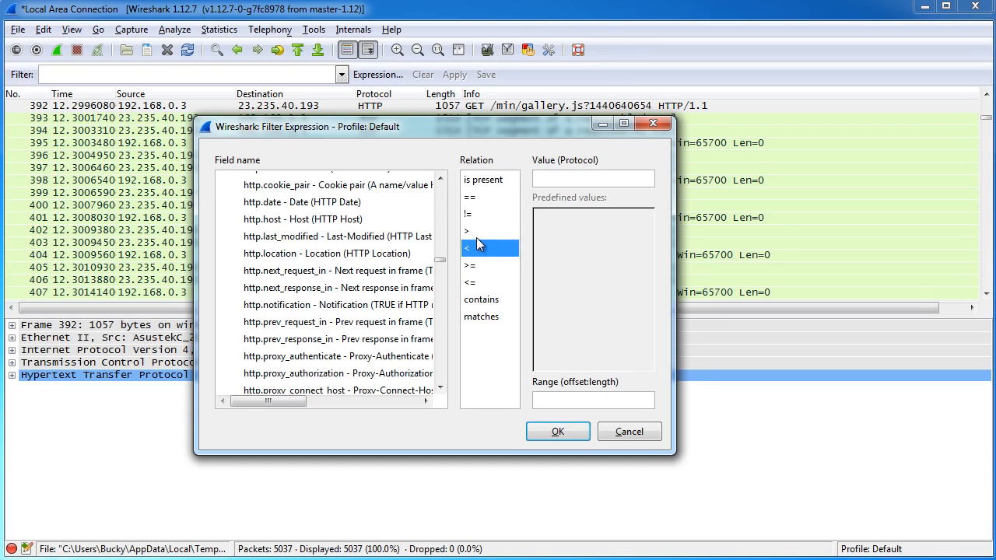
click(476, 233)
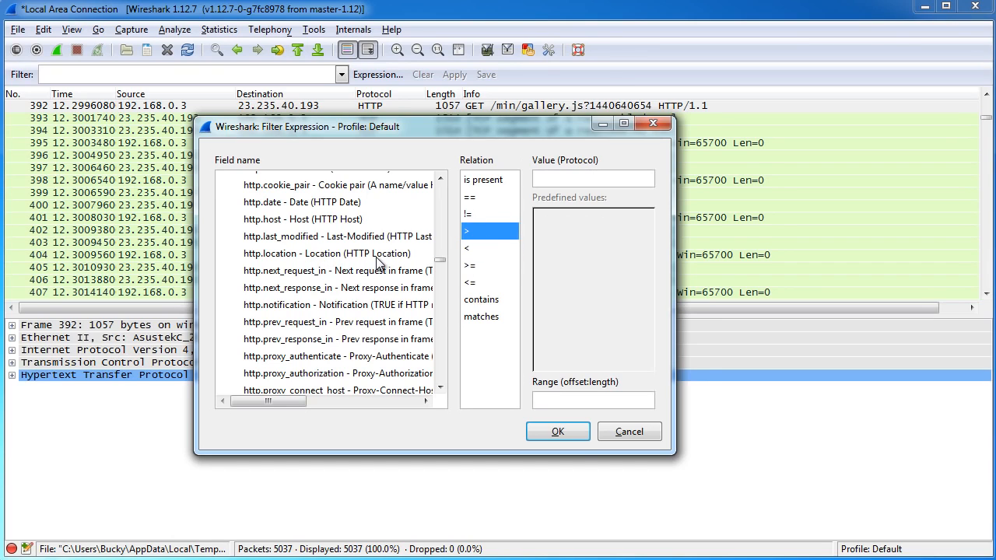
- Try the is present, ==, matches and contains relations, and close the expression builder without building a filter
drag(456, 131, 461, 224)
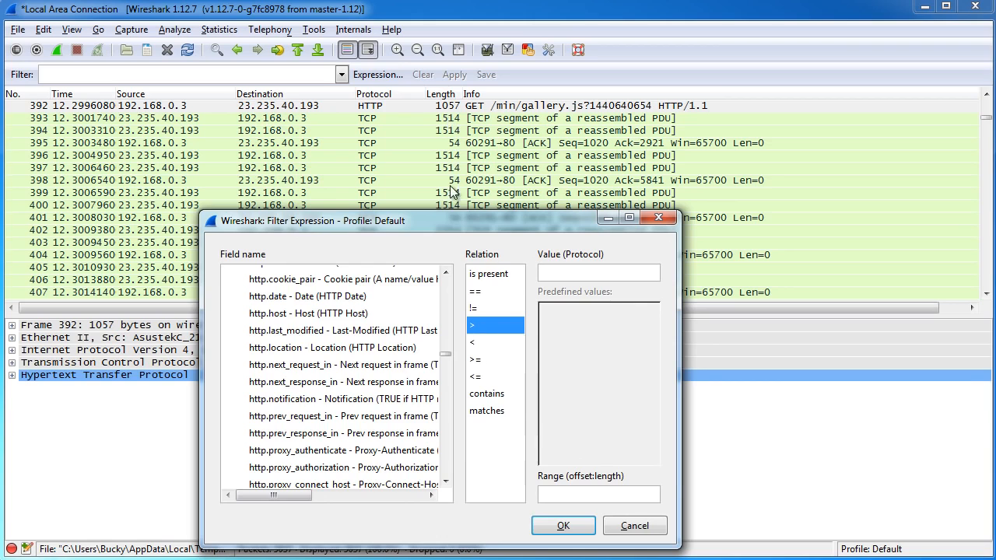
drag(476, 221, 465, 142)
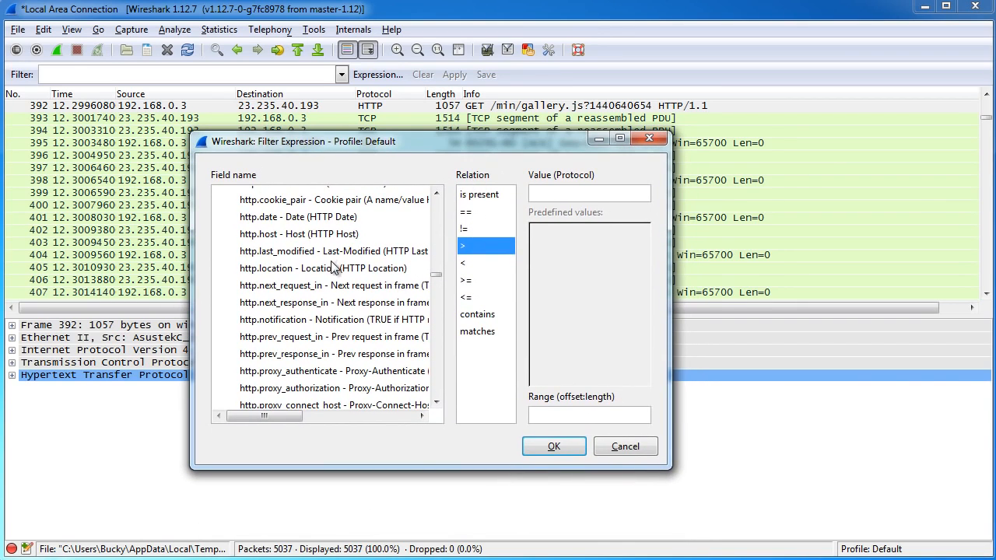
scroll(334, 272, up, 2)
click(477, 195)
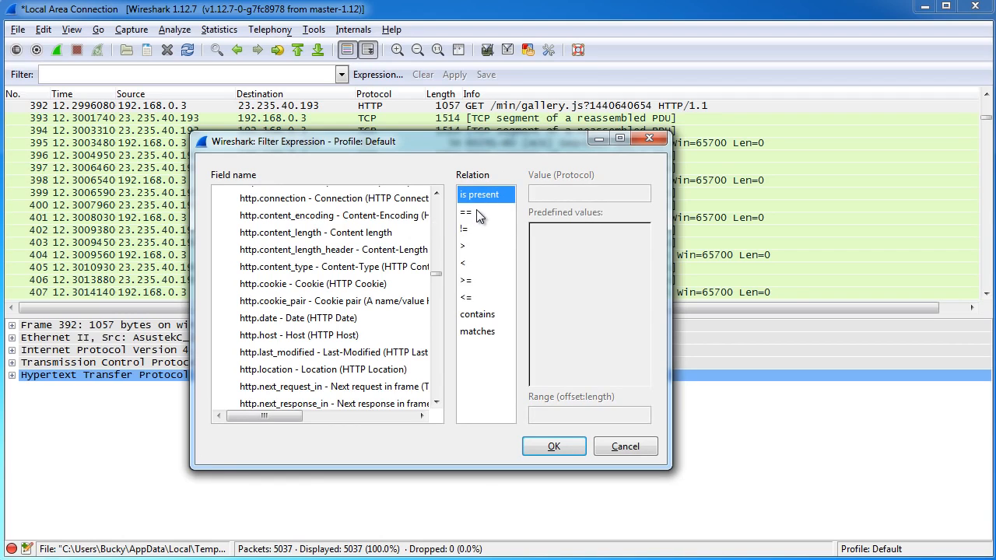
click(476, 211)
click(475, 332)
click(490, 314)
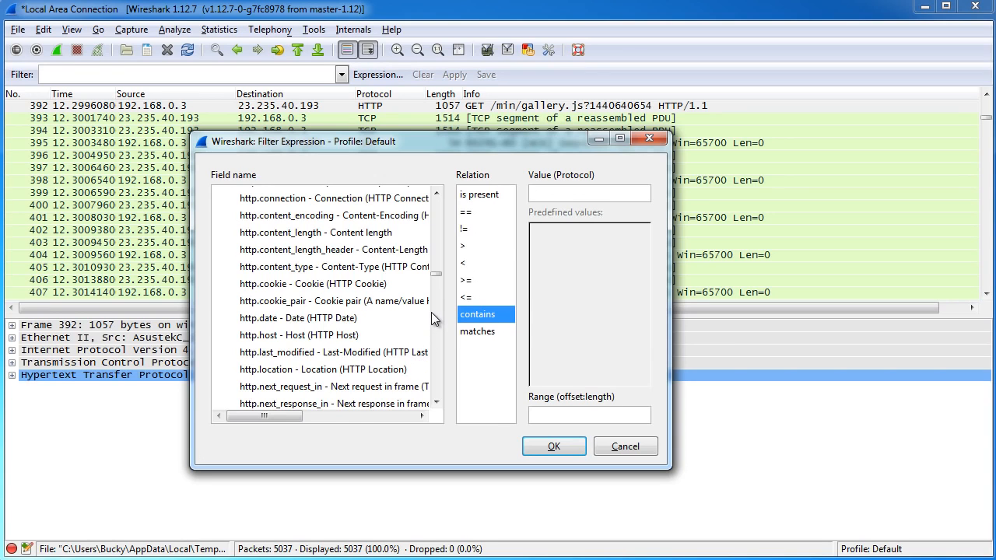
click(652, 139)
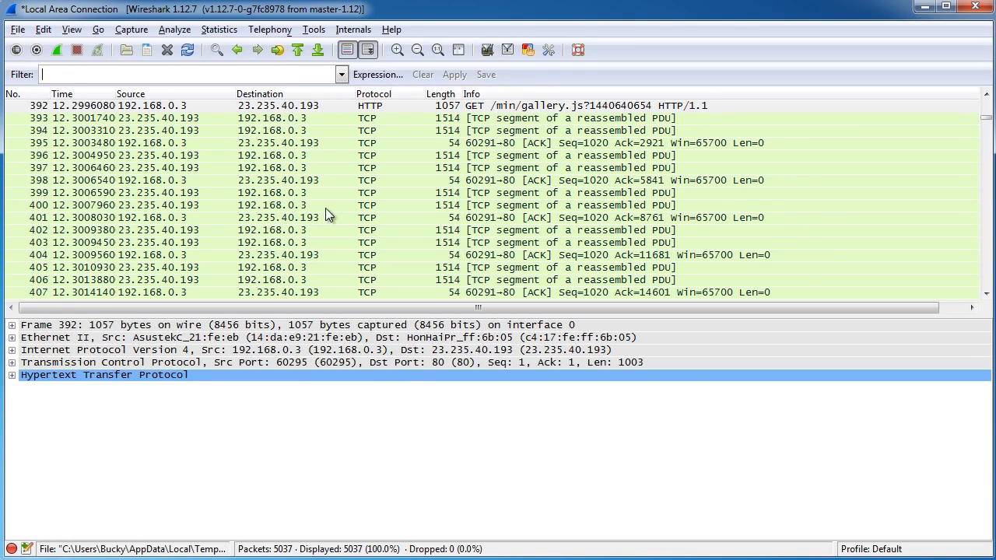
- Bring back http.request.method == "GET" as the display filter from the recently used filters
click(341, 74)
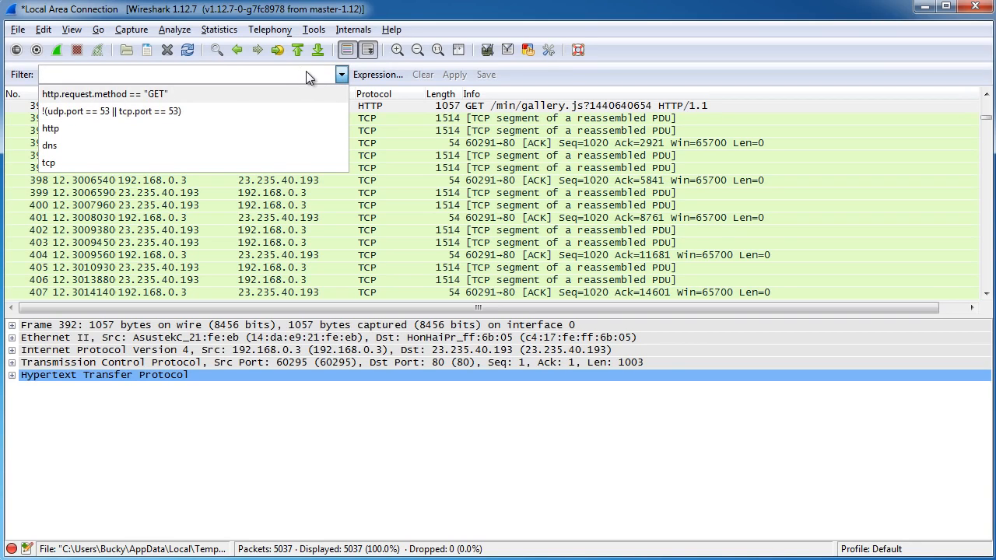
click(304, 70)
click(340, 76)
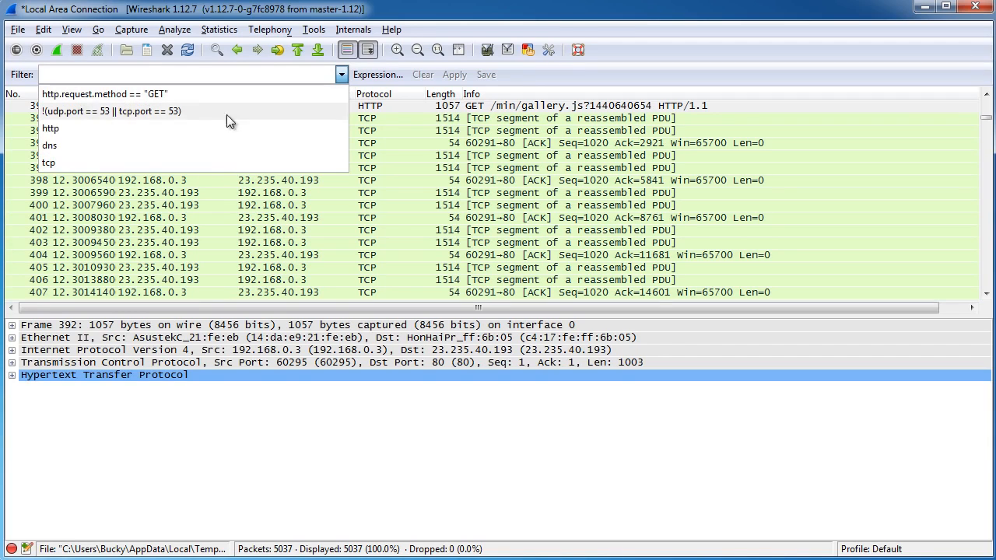
click(341, 74)
click(342, 74)
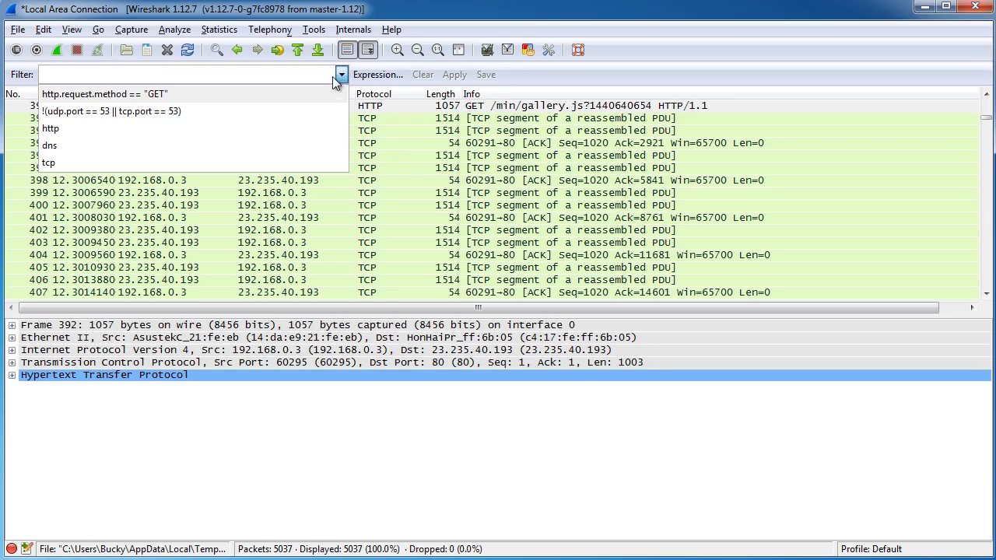
click(84, 95)
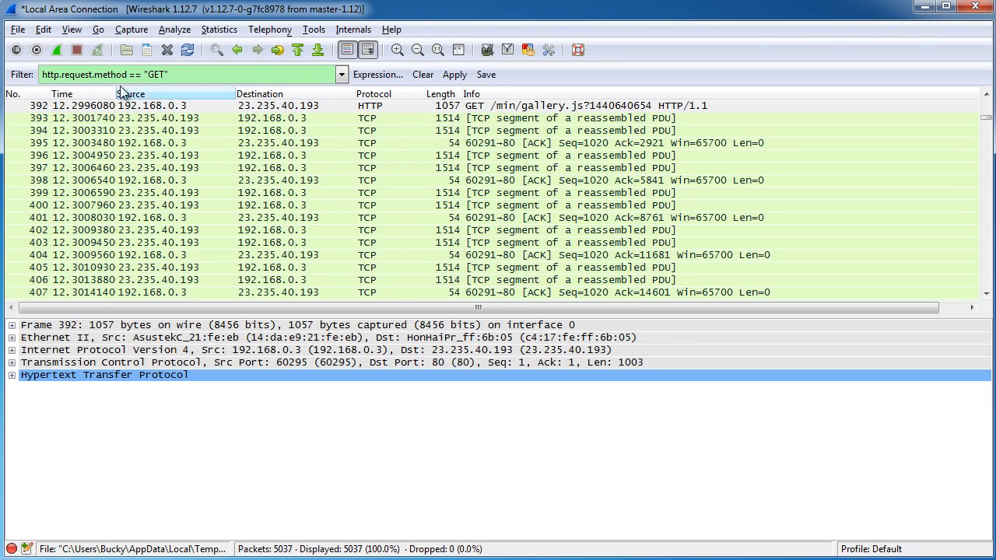
- Copy the whole display filter expression and enclose the original in parentheses
drag(180, 73, 21, 81)
right_click(90, 76)
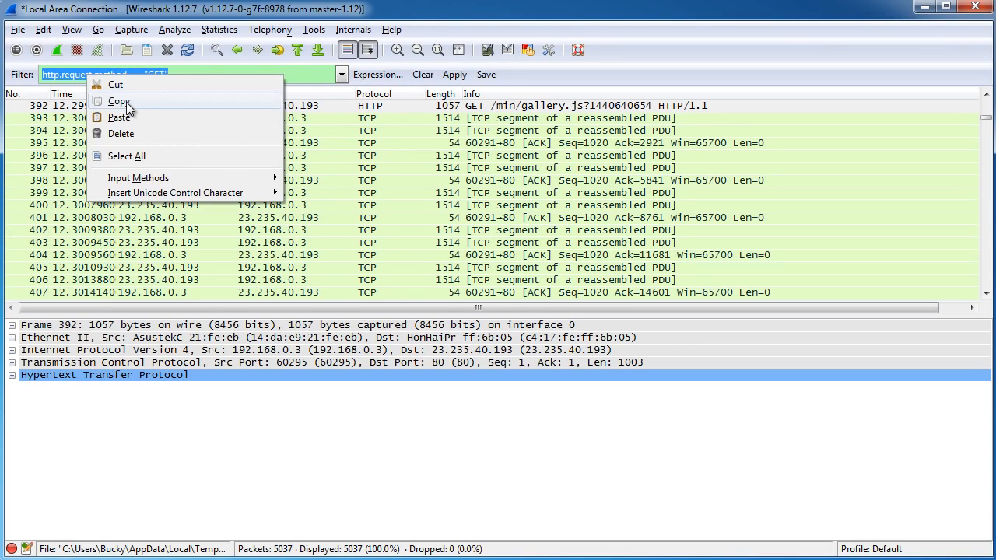
click(125, 100)
click(225, 70)
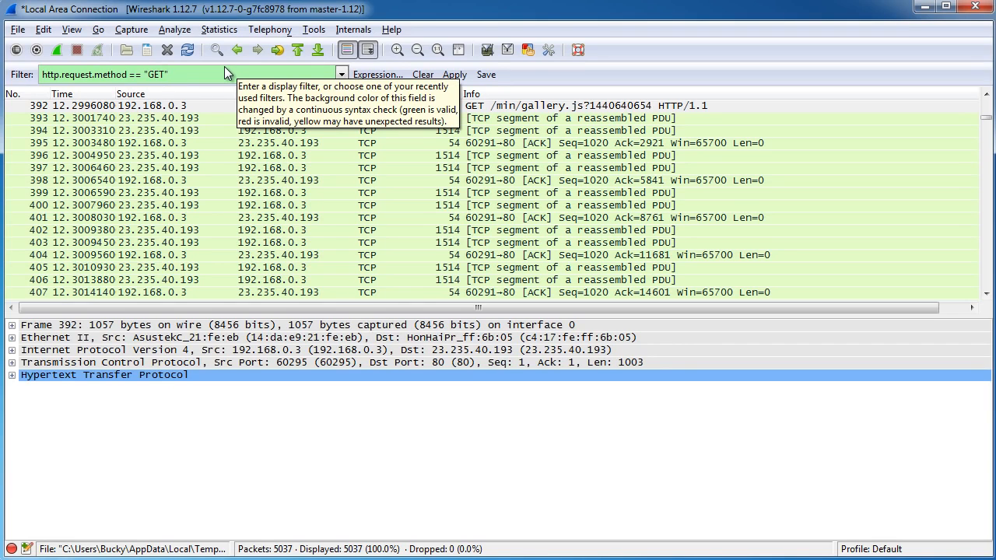
text())
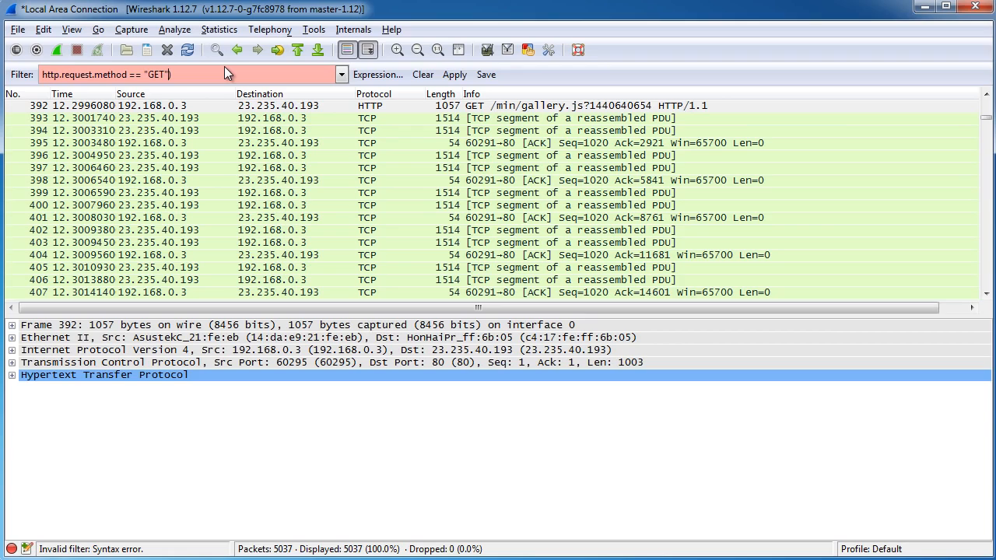
text(()
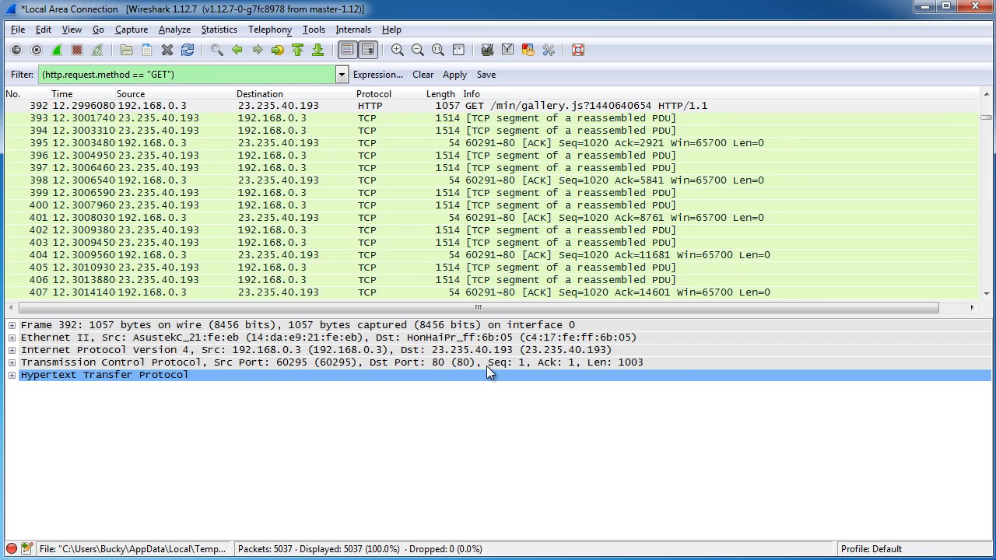
- Add an or operator (||) and a second parenthesised copy of http.request.method == "GET" to the display filter
text(||)
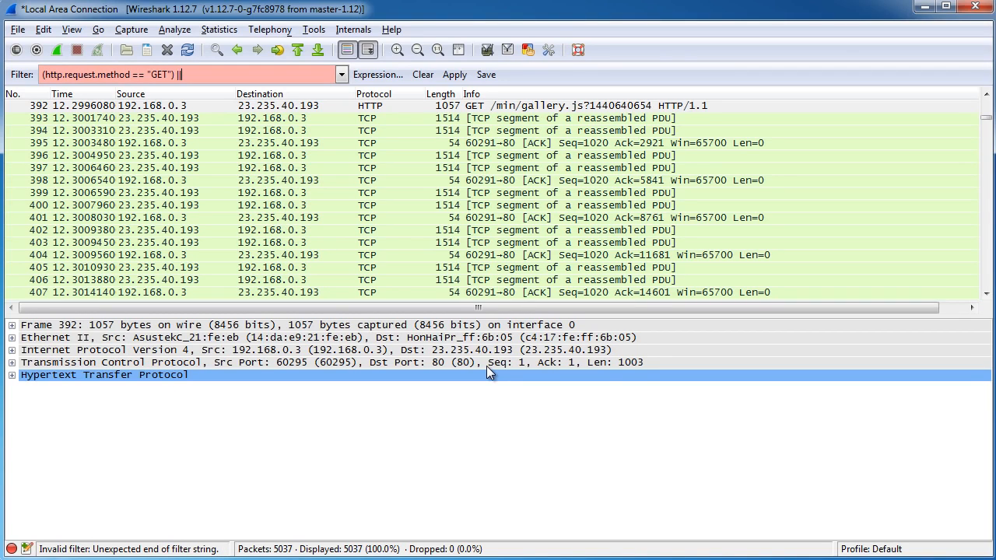
text( ()
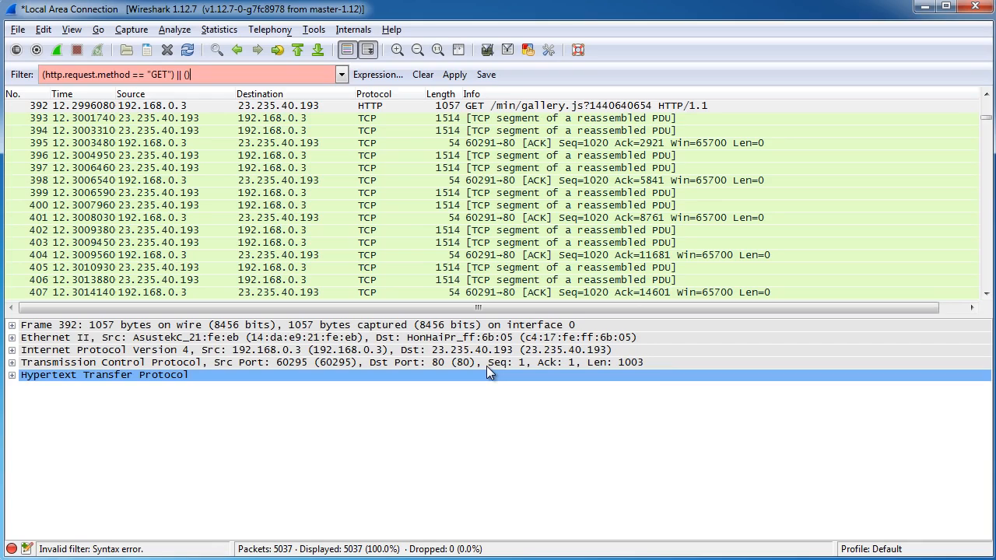
key(ctrl+v)
text())
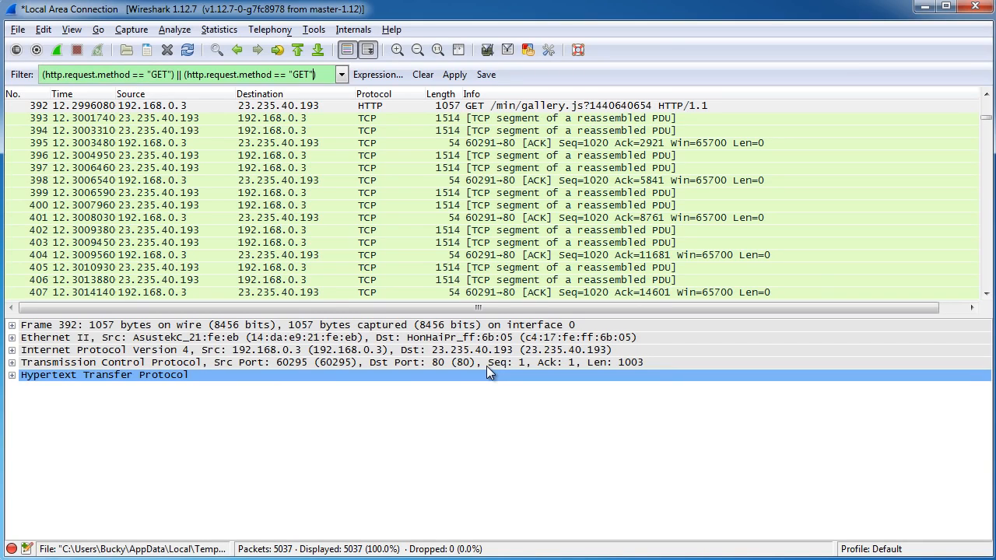
- Change the request method in the filter's second condition to POST, and highlight the GET and POST values in turn
key(Left)
key(Left)
key(BackSpace)
key(BackSpace)
key(BackSpace)
text(POST)
double_click(159, 75)
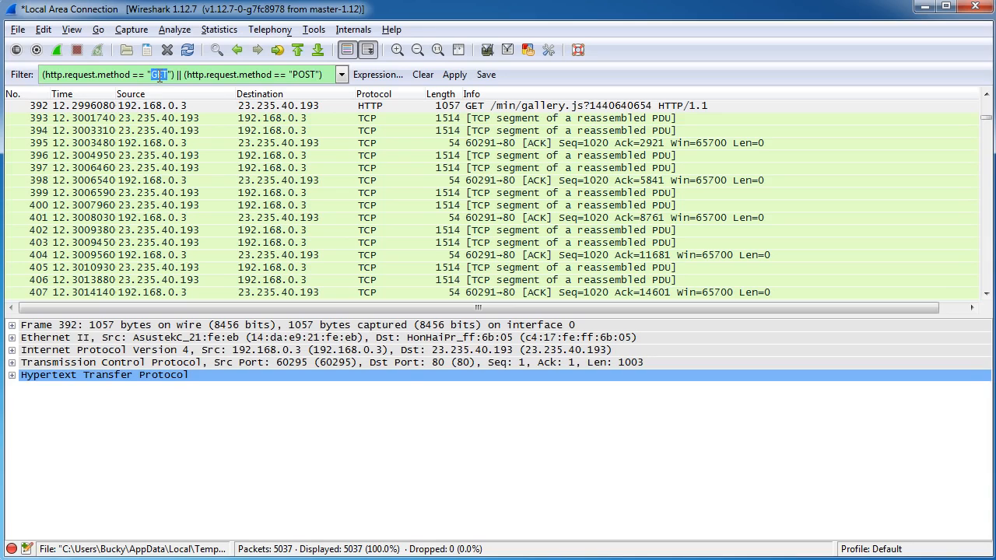
double_click(304, 74)
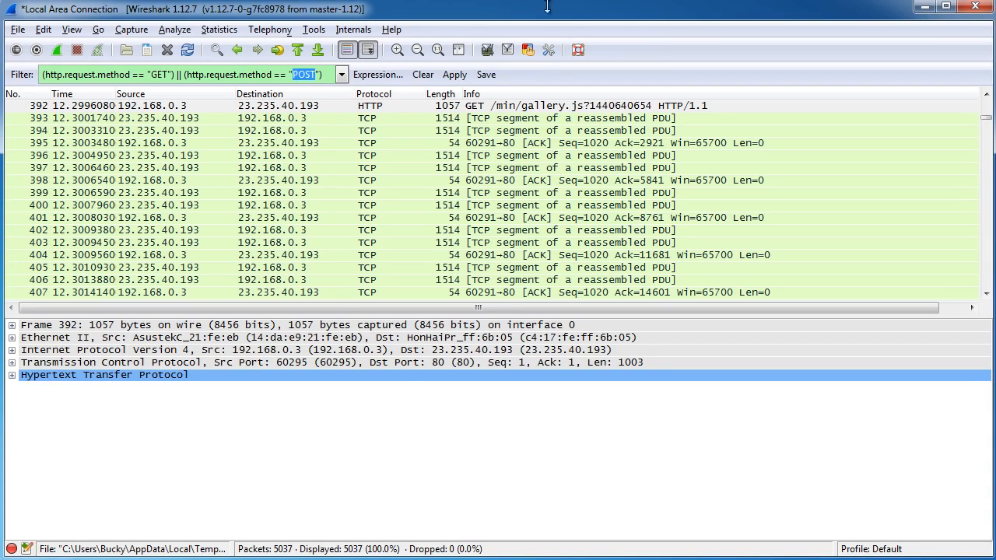
- Apply the combined GET or POST display filter and look through the filtered packet list
click(455, 74)
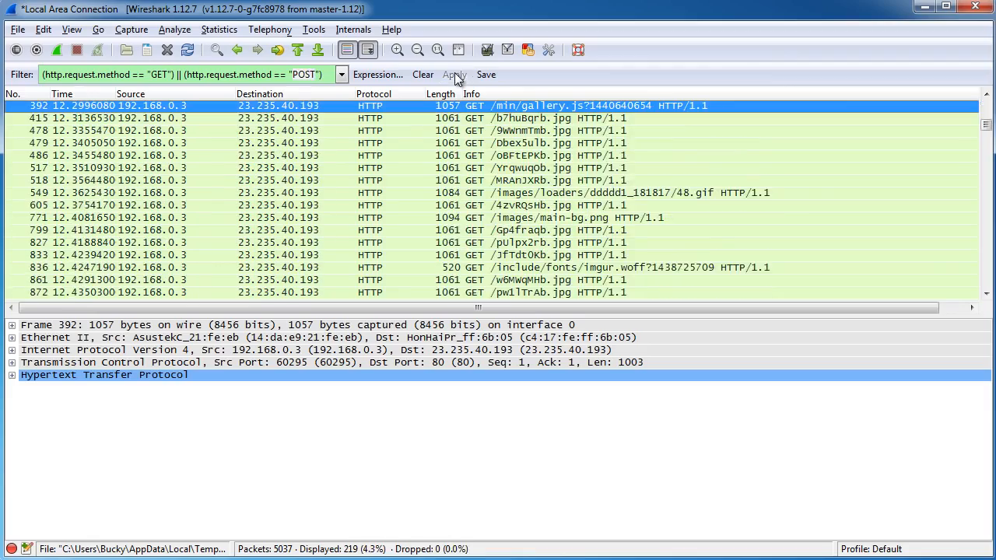
scroll(440, 225, down, 5)
scroll(439, 225, down, 20)
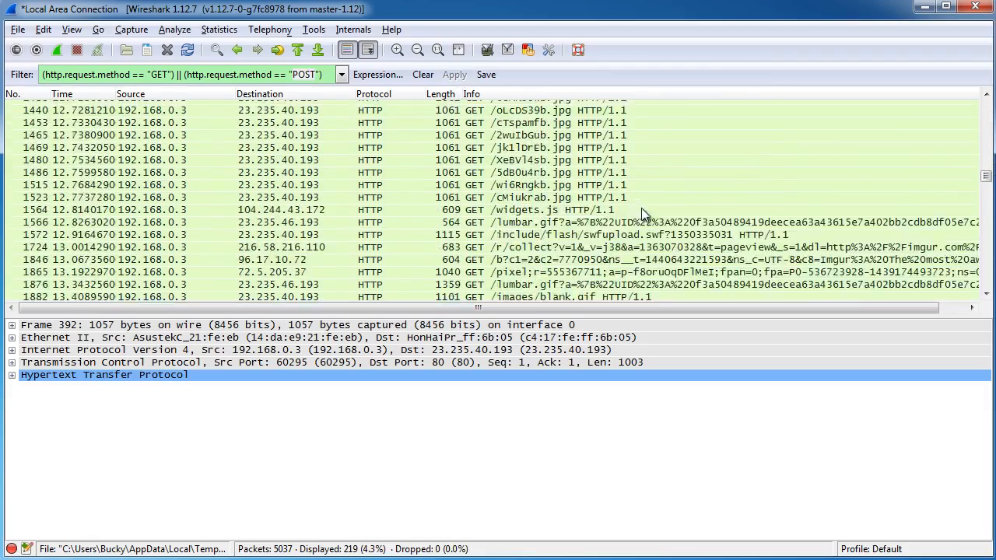
scroll(629, 216, down, 10)
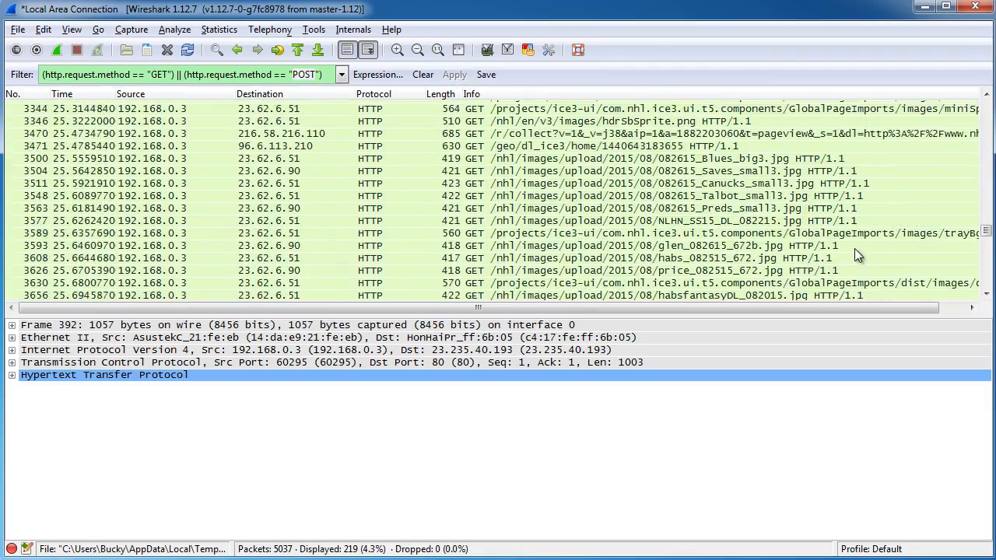
scroll(854, 249, up, 15)
scroll(740, 267, up, 20)
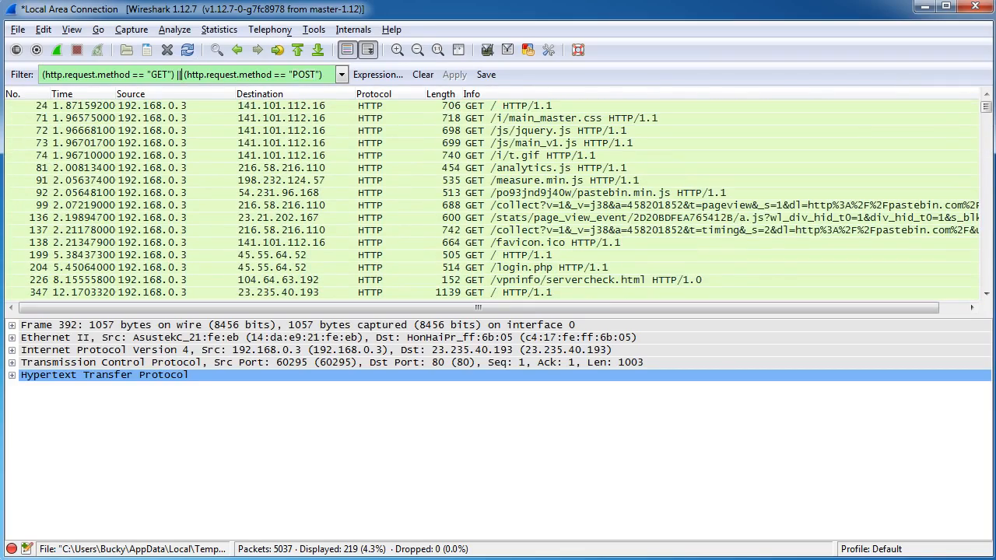
- Replace the or operator in the display filter with && and highlight the GET and POST values
key(BackSpace)
text(&&)
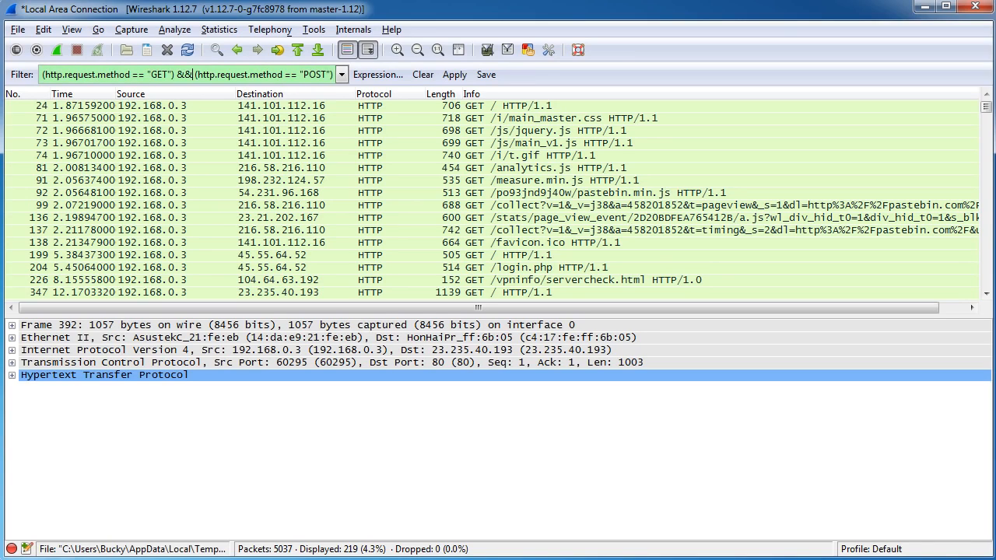
click(218, 75)
double_click(160, 73)
double_click(315, 74)
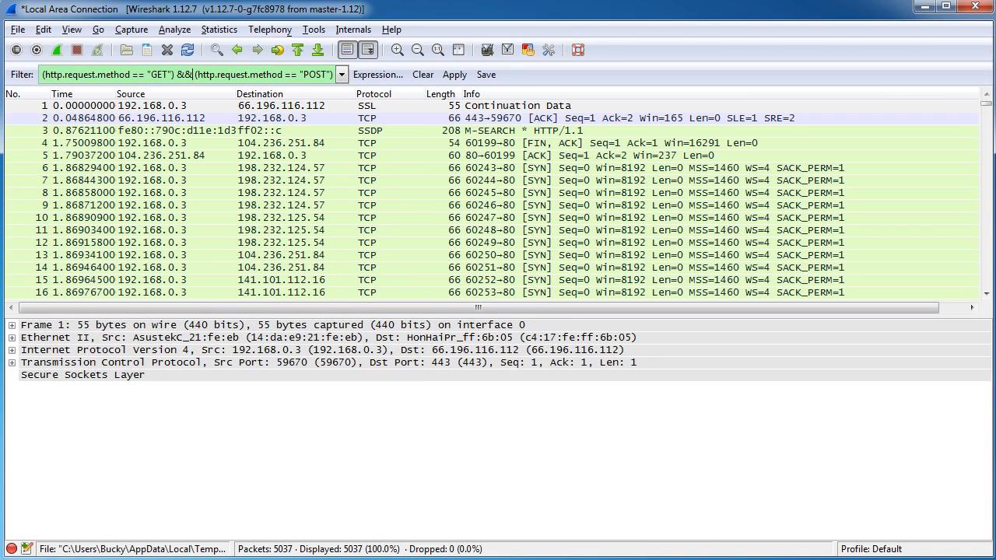
- Switch the operator between the two filter conditions to ||, back to &&, and again to ||
key(BackSpace)
key(BackSpace)
text(||)
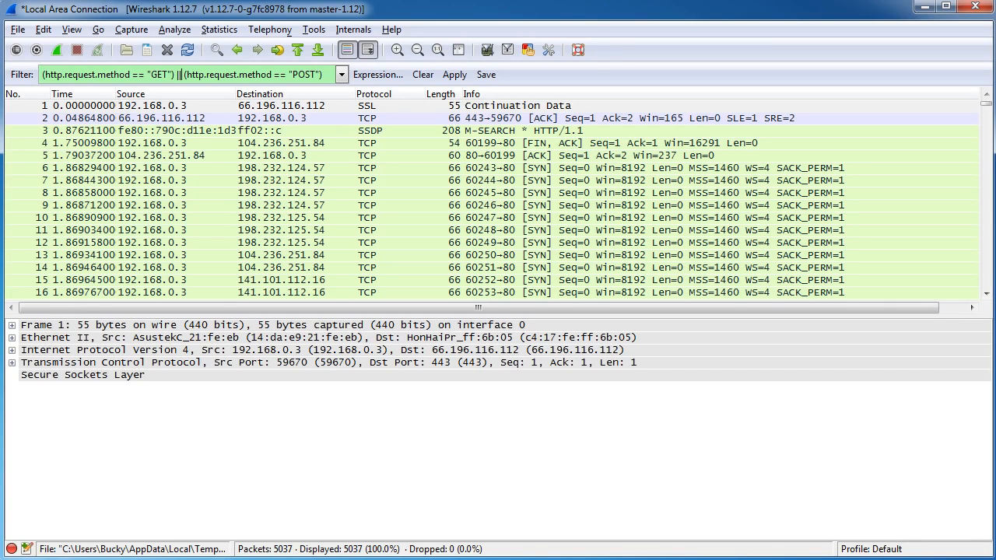
key(BackSpace)
key(BackSpace)
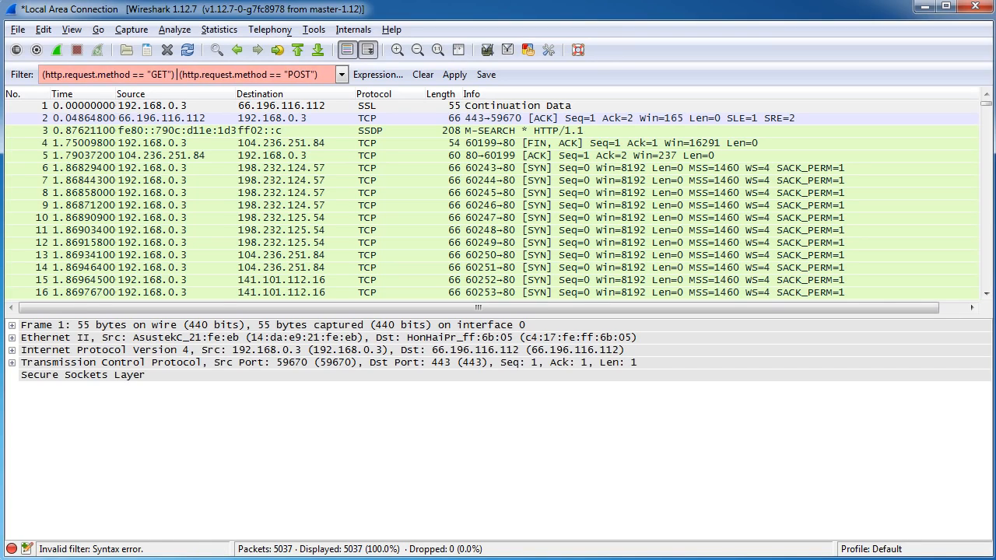
text(&&)
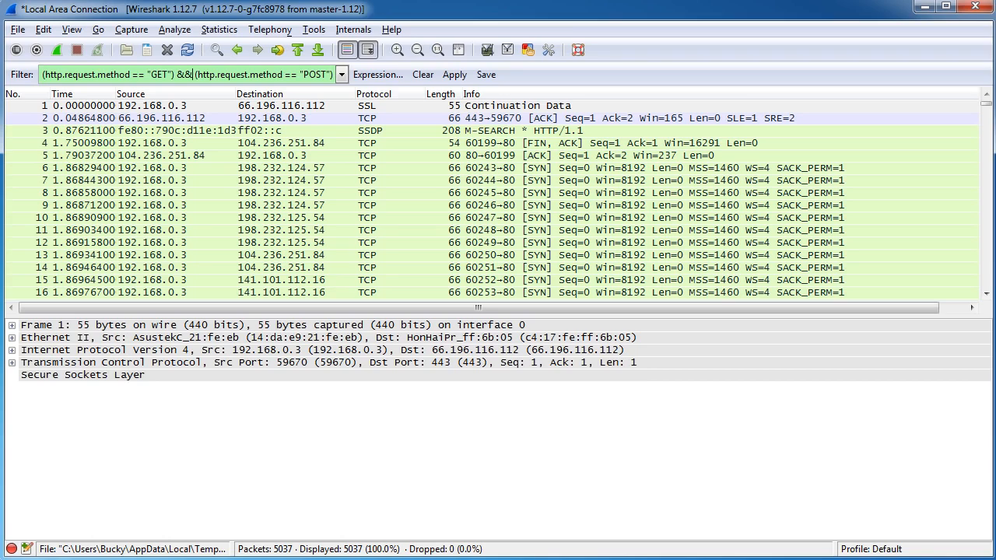
key(BackSpace)
key(BackSpace)
text(||)
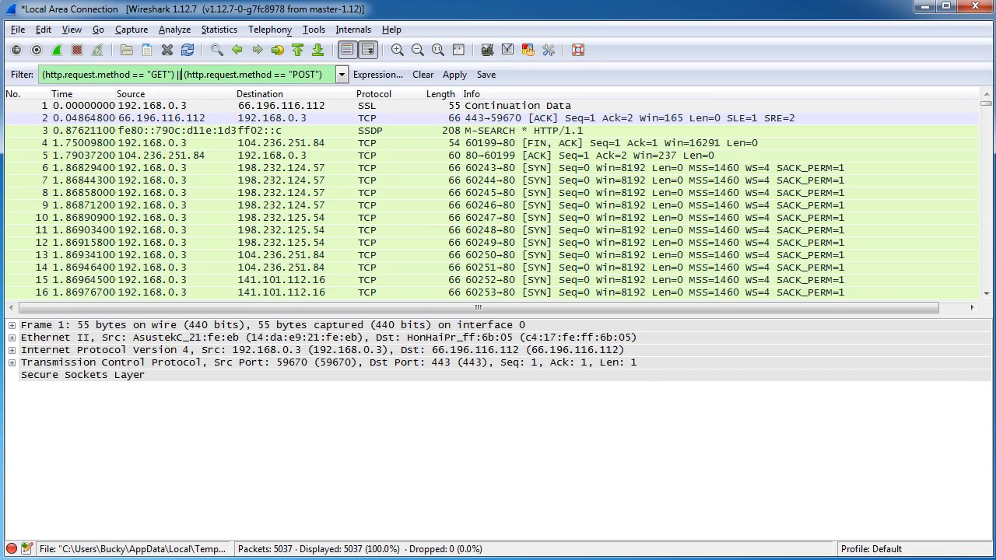
- Highlight the GET condition and the POST condition on either side of the || operator
drag(174, 75, 28, 75)
drag(183, 75, 331, 75)
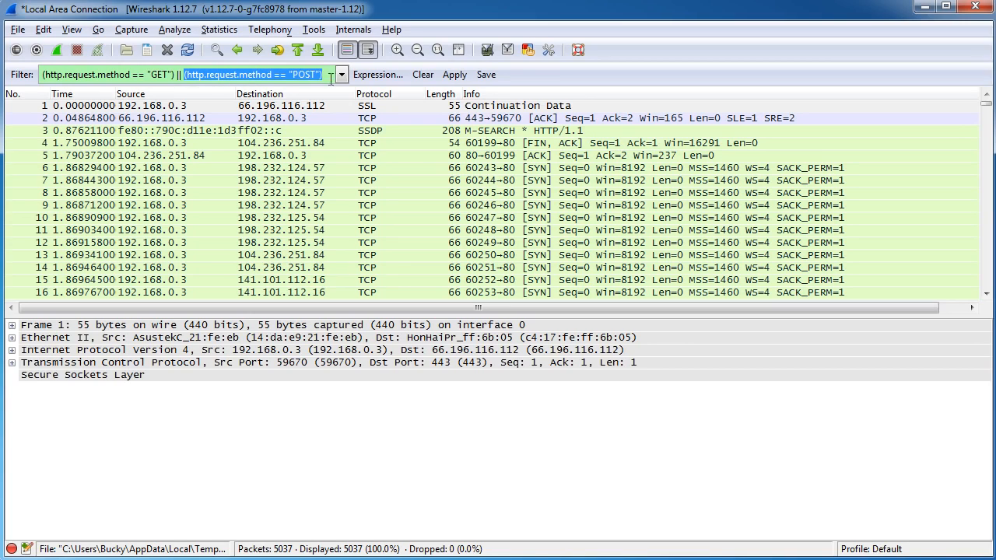
click(290, 75)
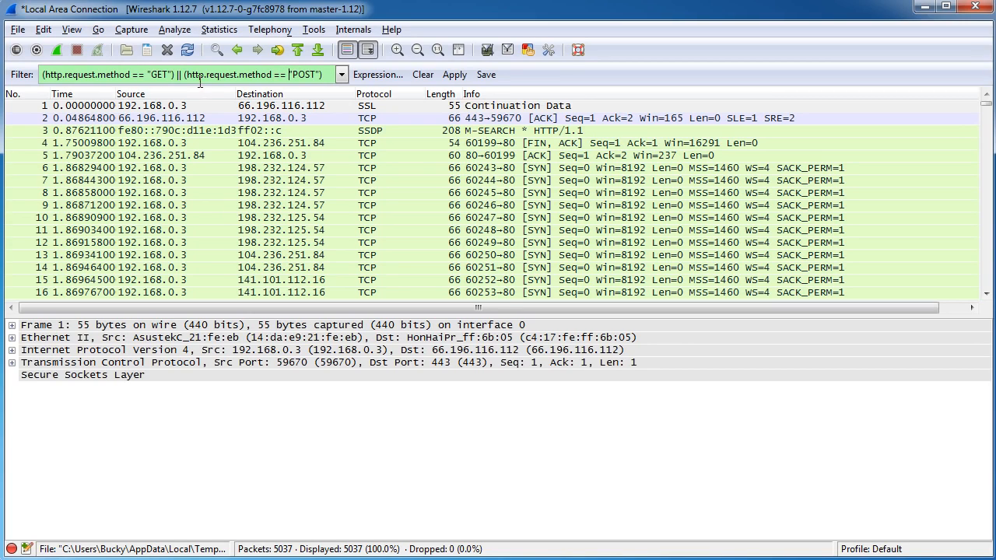
drag(177, 74, 39, 74)
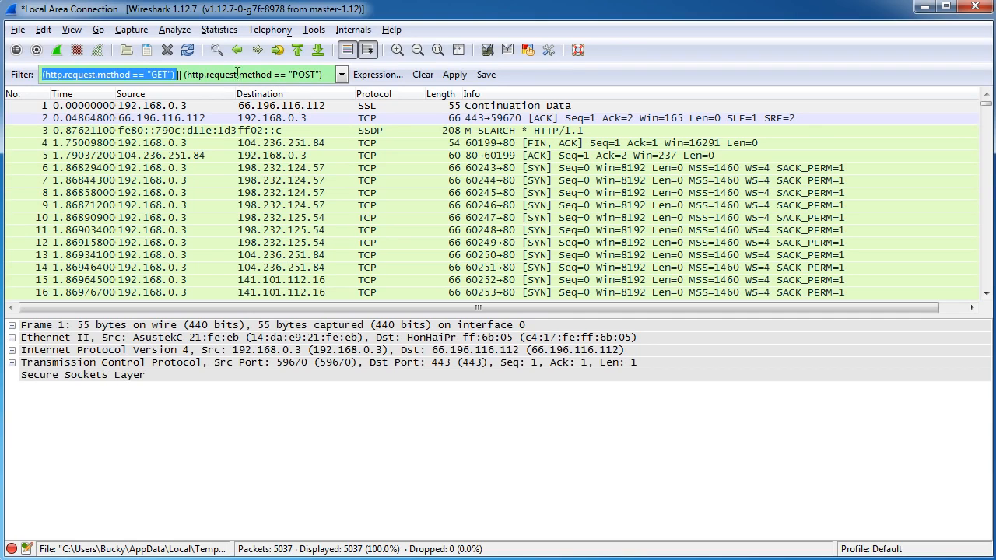
click(205, 74)
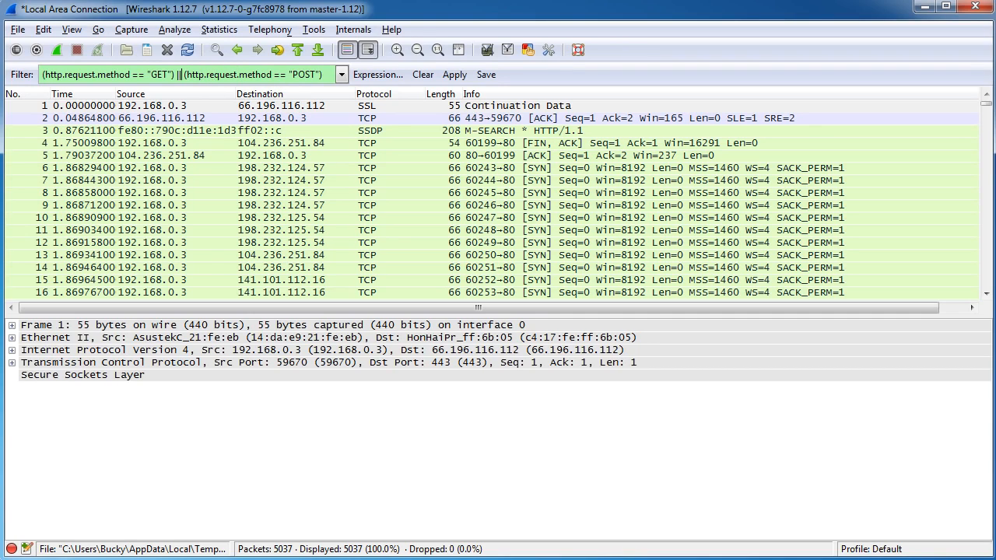
- Replace the || operator between the GET and POST conditions with &&, and highlight each condition in turn
click(179, 74)
key(BackSpace)
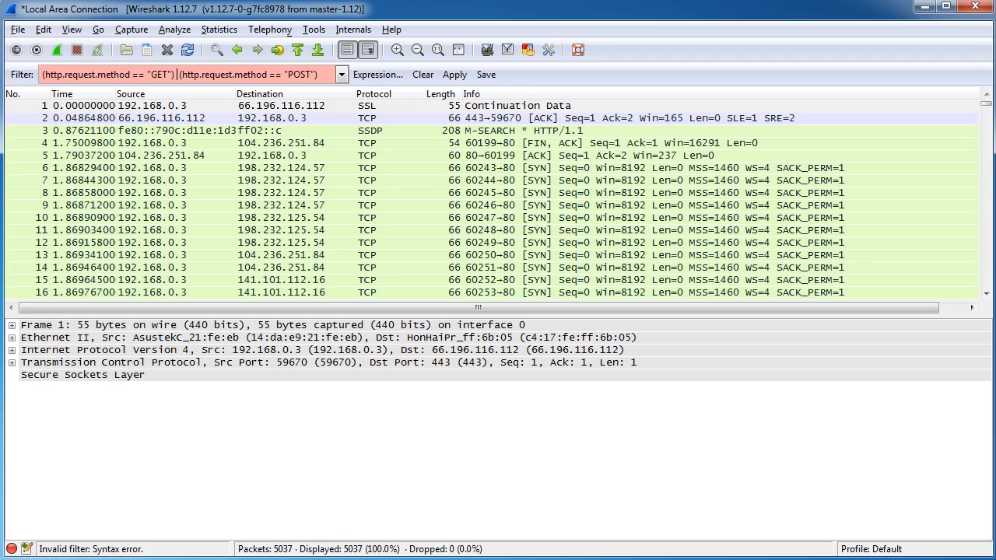
key(BackSpace)
text(&&)
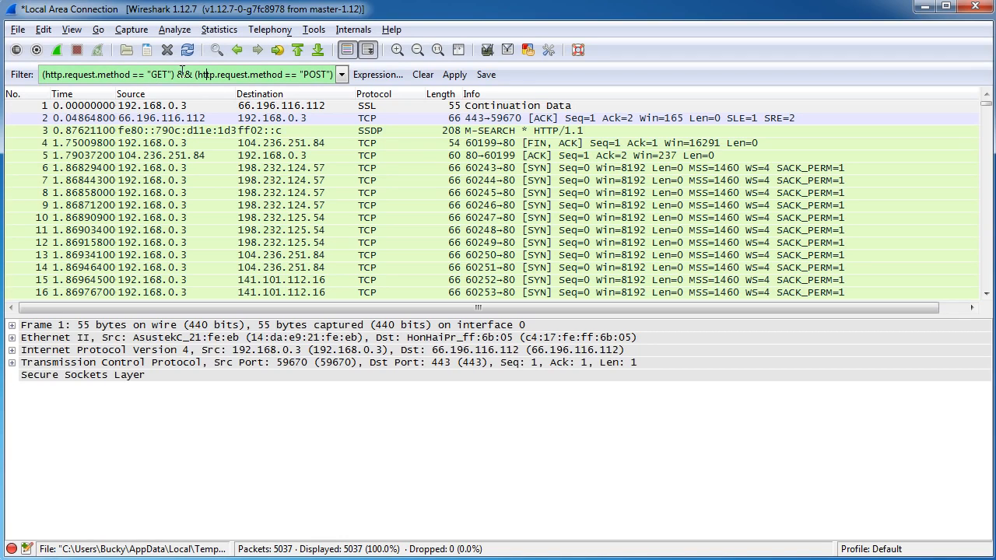
drag(175, 74, 44, 76)
drag(196, 74, 334, 74)
click(219, 74)
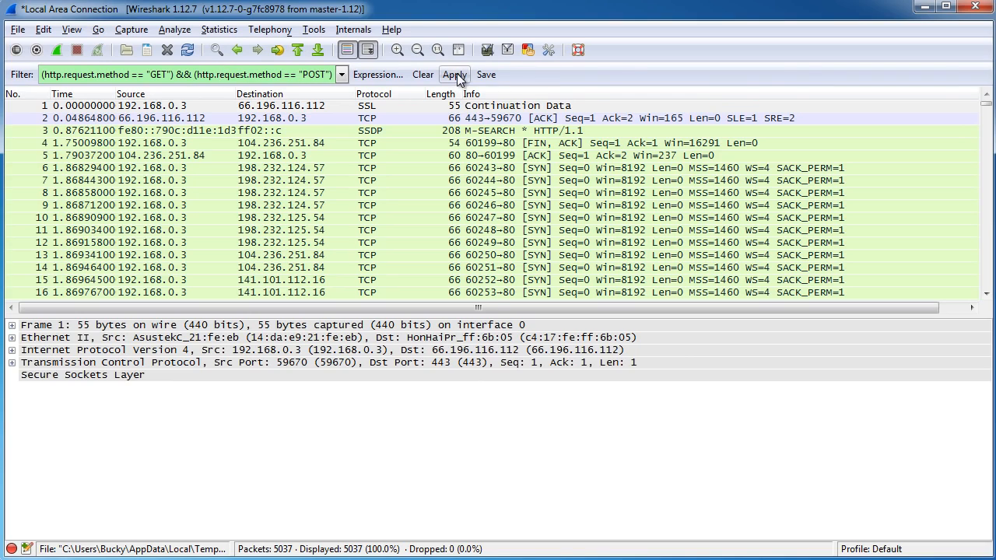
- Apply the display filter that requires both GET and POST, and highlight its two conditions
click(455, 75)
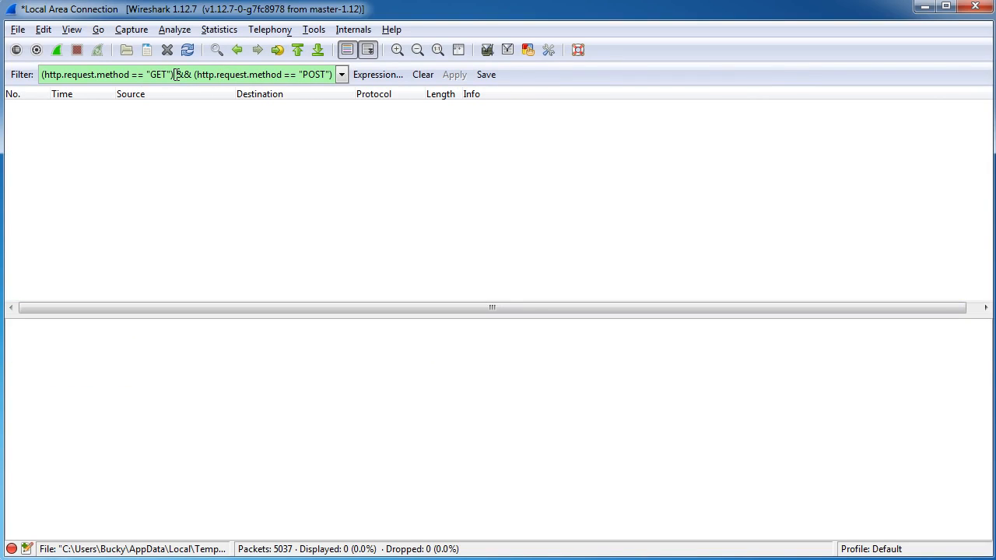
drag(175, 74, 43, 75)
drag(195, 74, 335, 75)
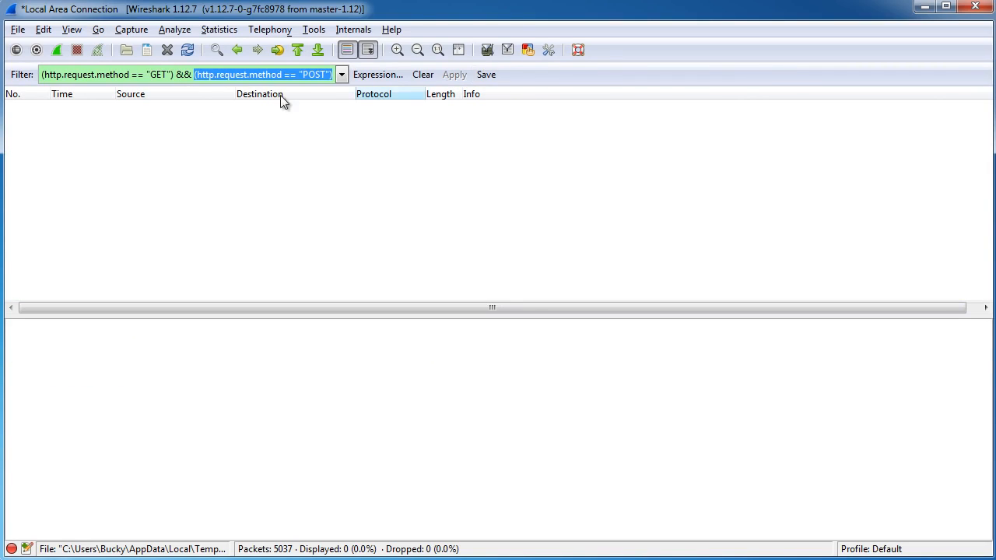
click(206, 74)
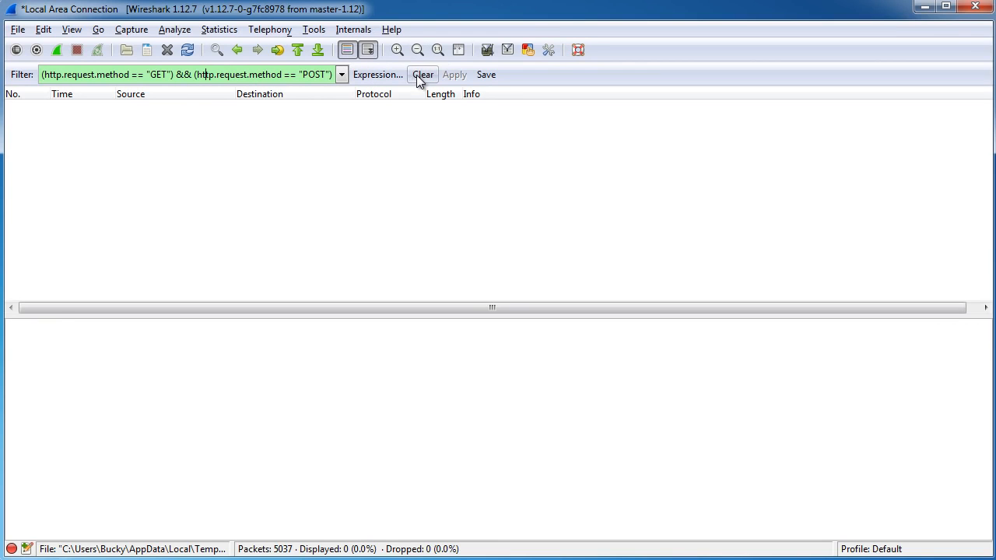
- Clear the display filter, look through the full packet list and select packet 3, the SSDP M-SEARCH request
click(420, 74)
click(289, 78)
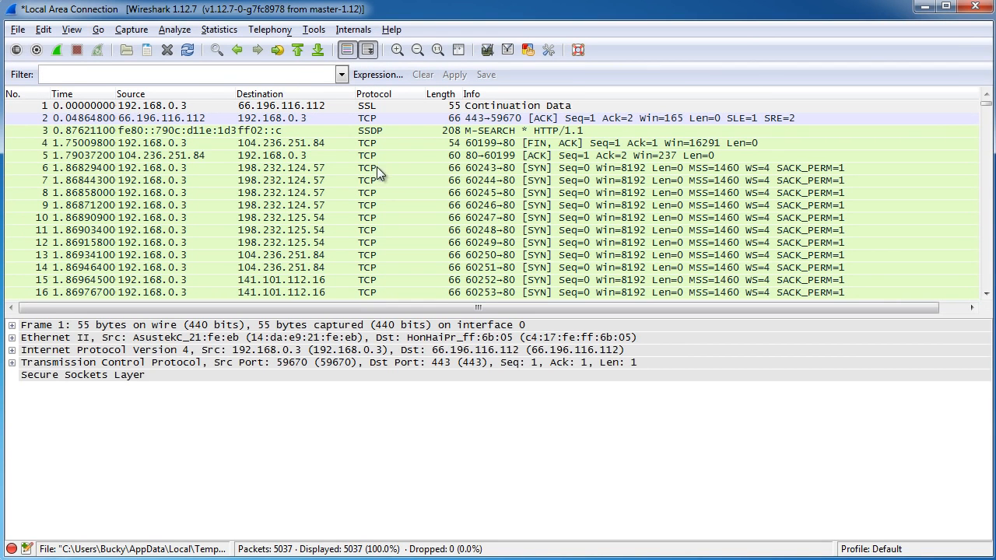
scroll(389, 212, down, 4)
scroll(391, 209, up, 4)
scroll(397, 209, down, 9)
scroll(414, 207, up, 3)
scroll(430, 205, up, 7)
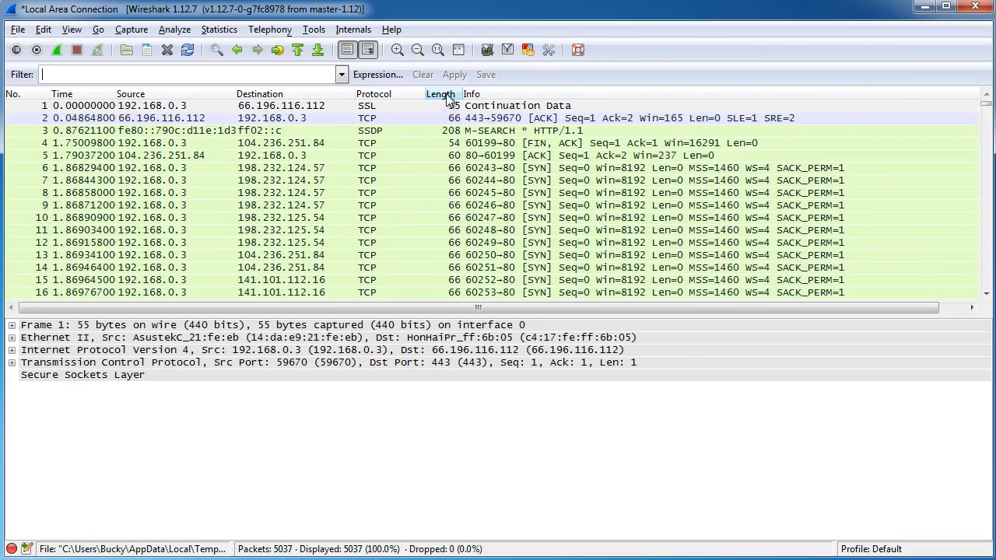
click(457, 131)
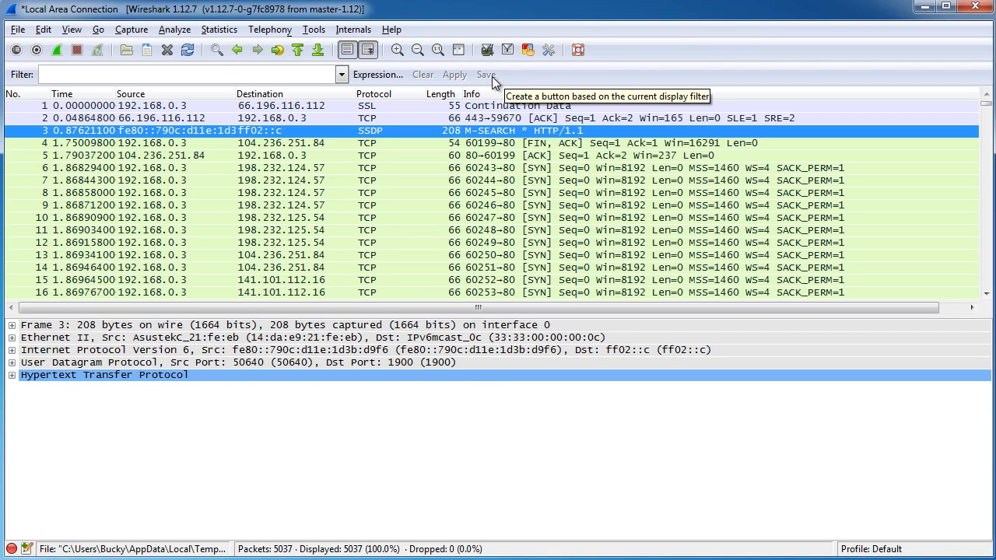
- Open the list of saved display filters, bring its dialog into full view, and close it without choosing one
click(154, 74)
click(22, 73)
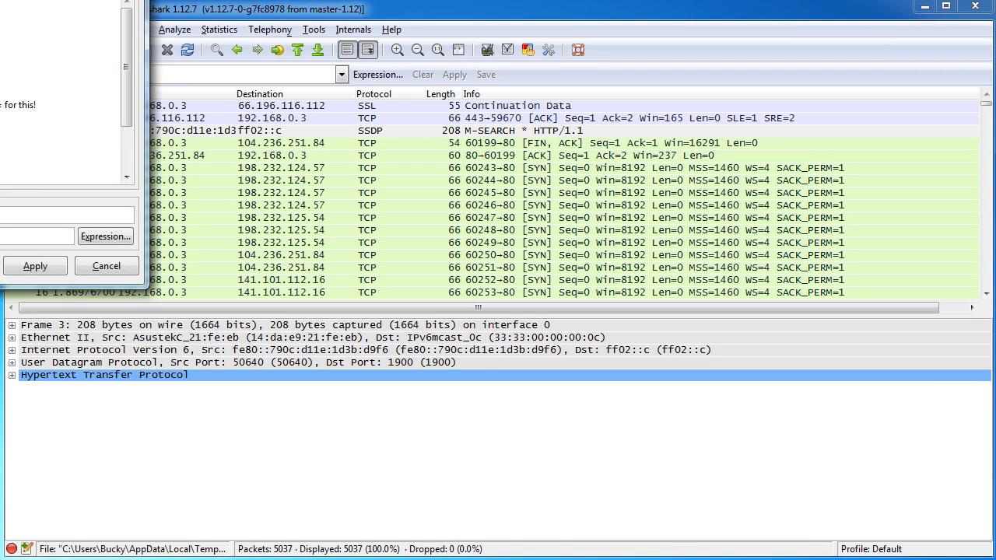
drag(482, 189, 156, 0)
drag(12, 0, 480, 111)
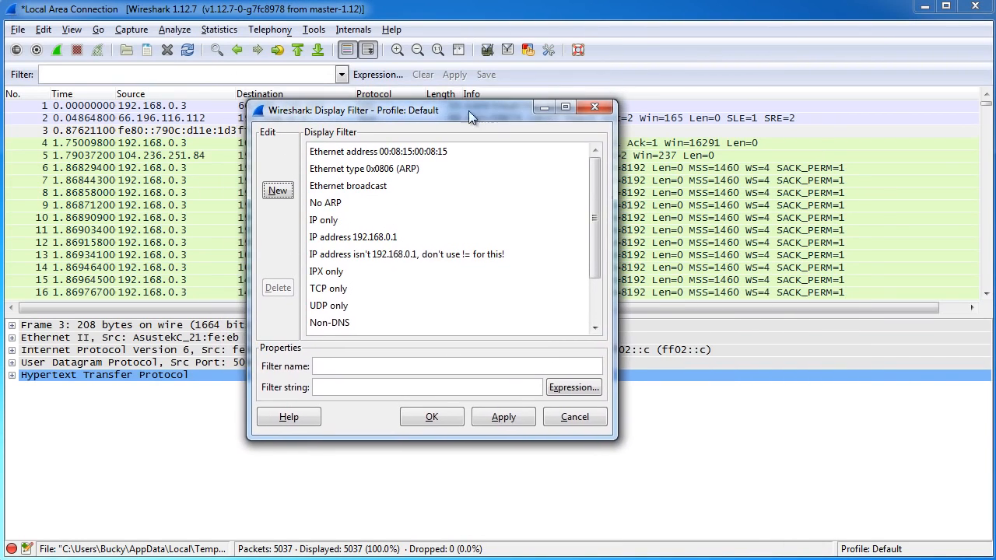
click(596, 107)
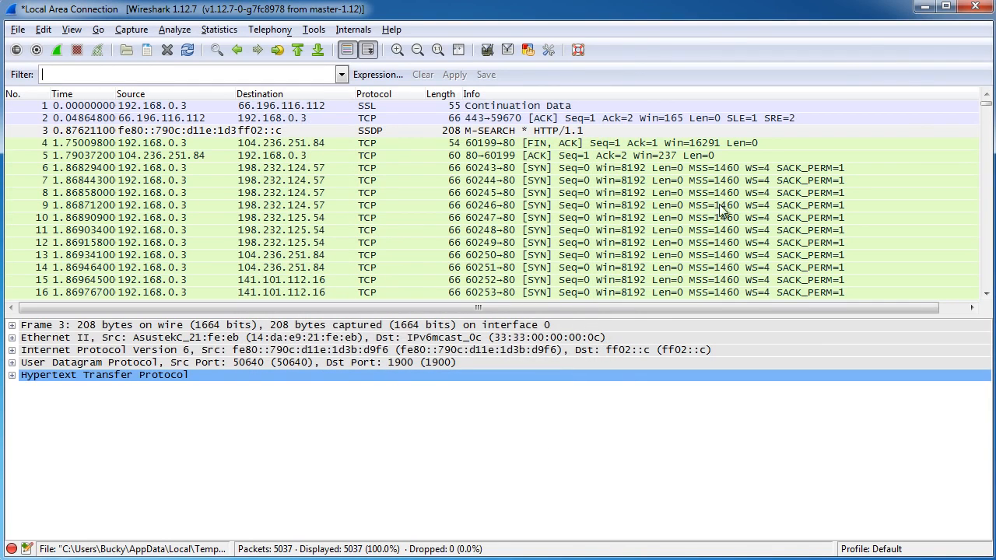